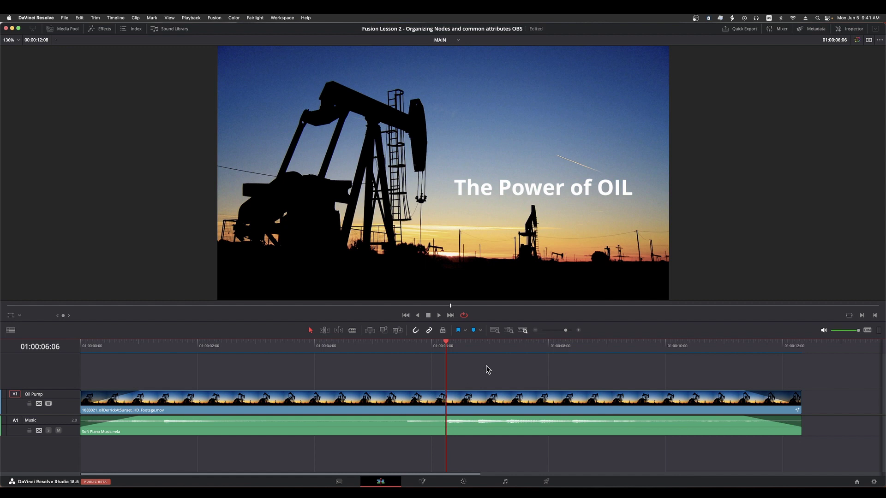
Switch to the Fusion page and recentre the node graph so every node is visible
key("shift+5")
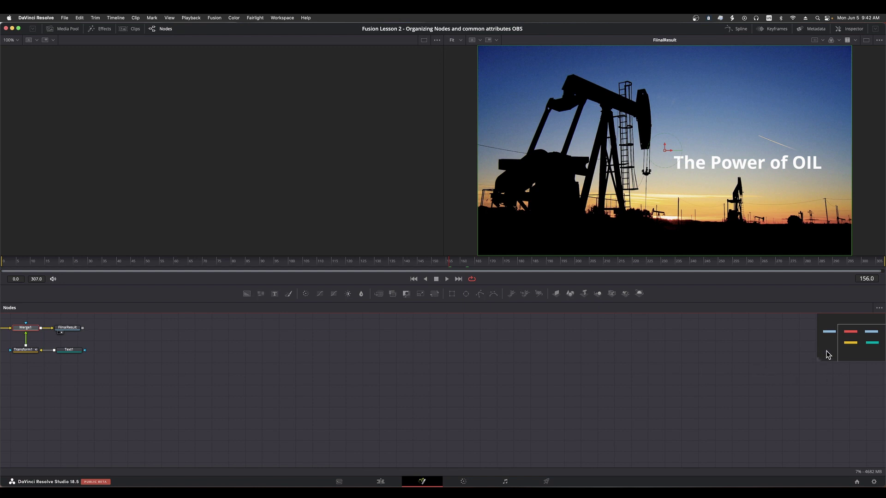
left_click(863, 341)
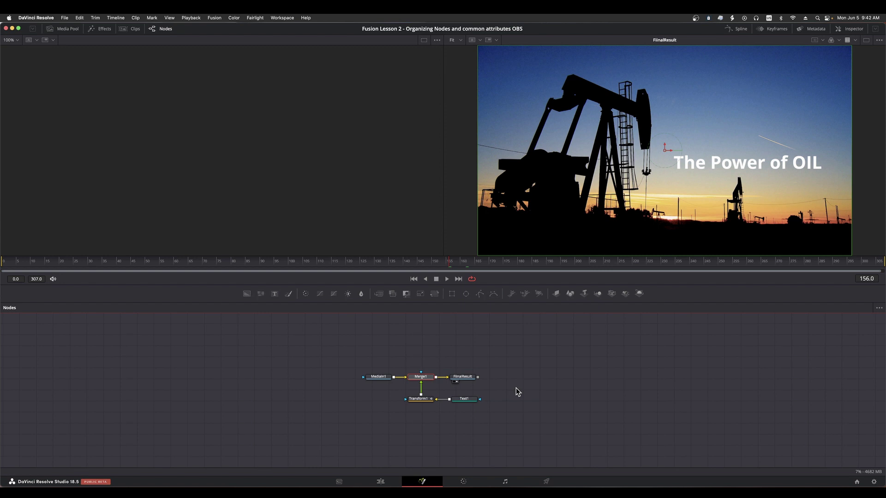
left_click_drag(515, 388, 480, 386)
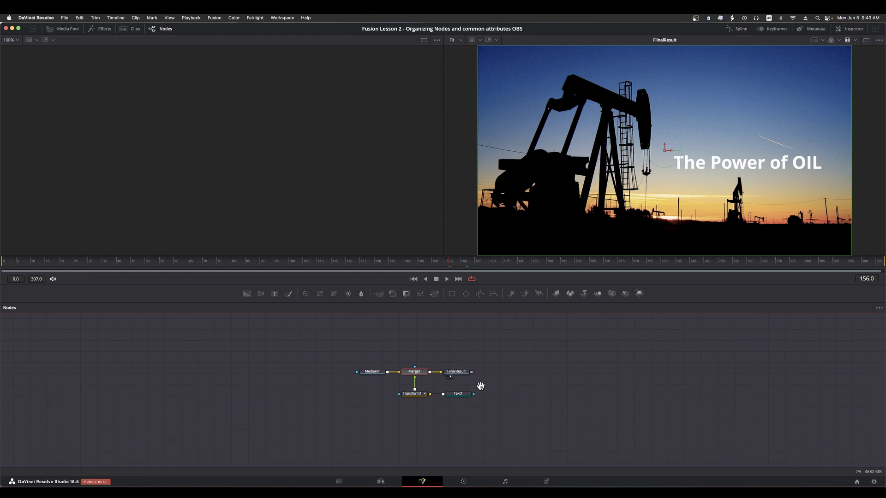
left_click(497, 378)
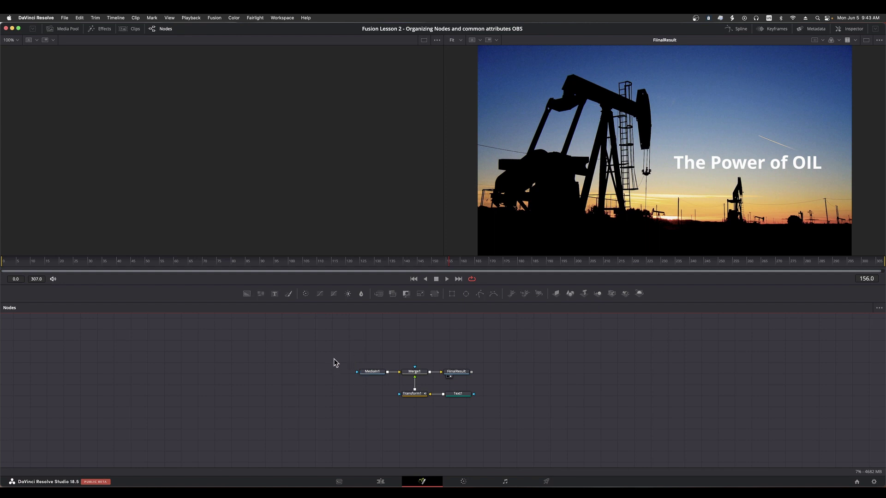
left_click_drag(333, 358, 510, 417)
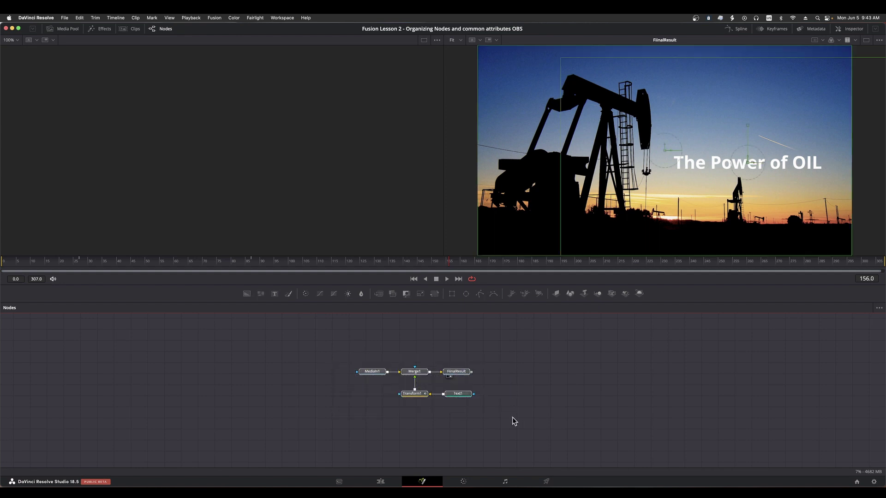
left_click(512, 417)
left_click(462, 395)
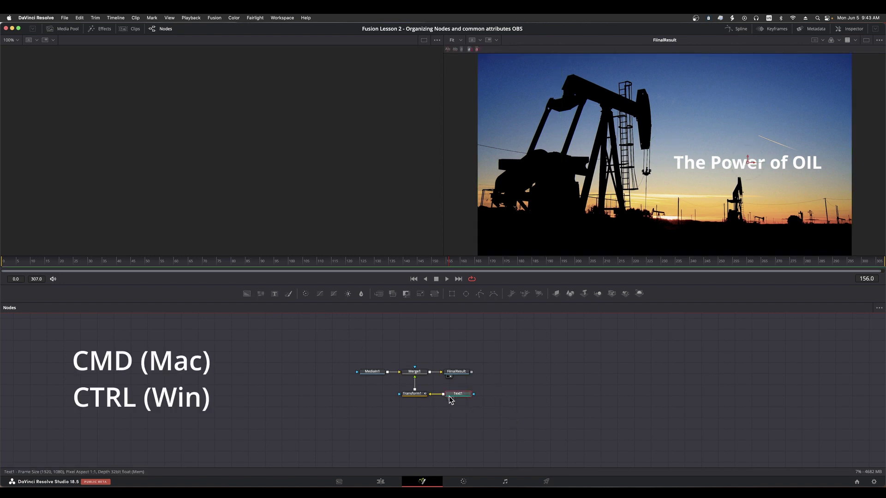
left_click(462, 376)
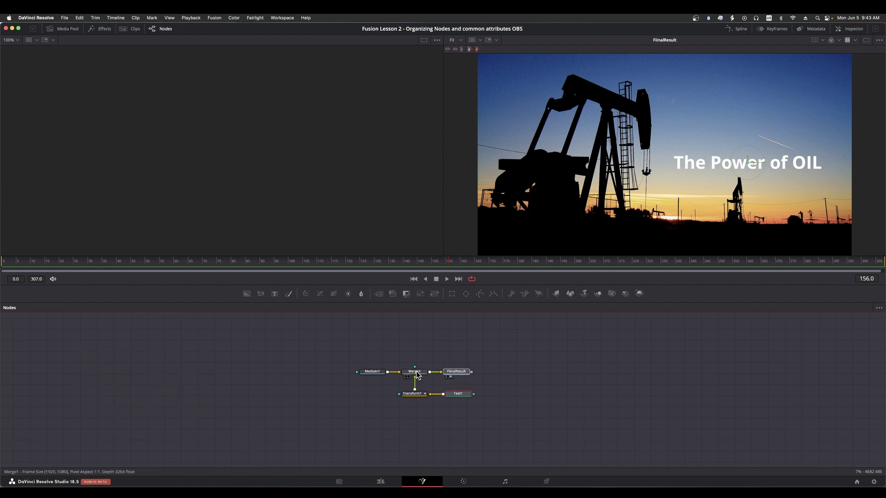
left_click(417, 372)
left_click(418, 395)
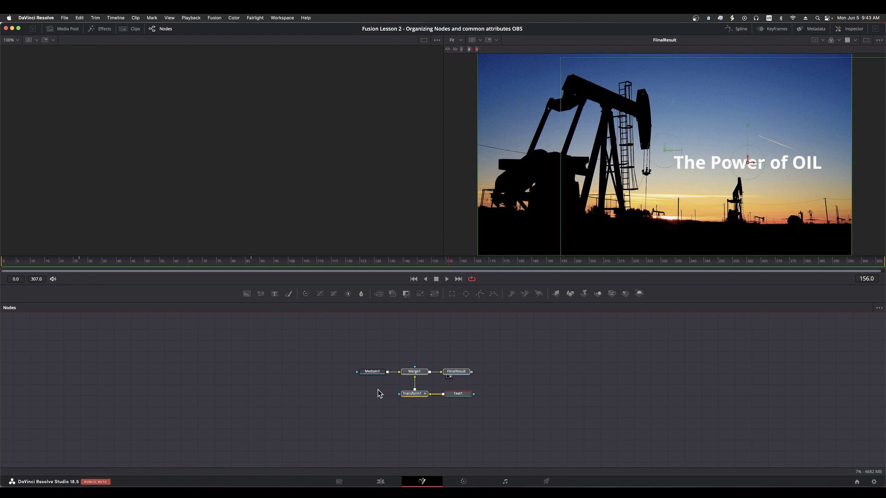
left_click(522, 386)
left_click(463, 373)
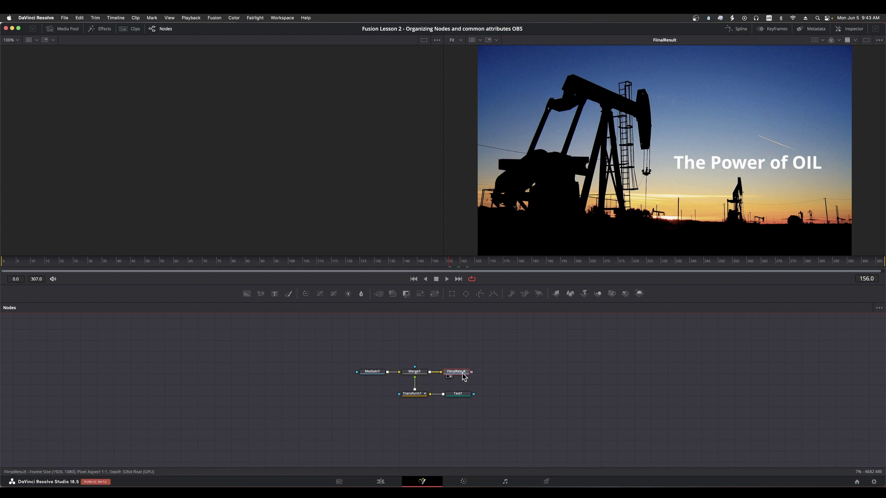
left_click(503, 383)
key("super+a")
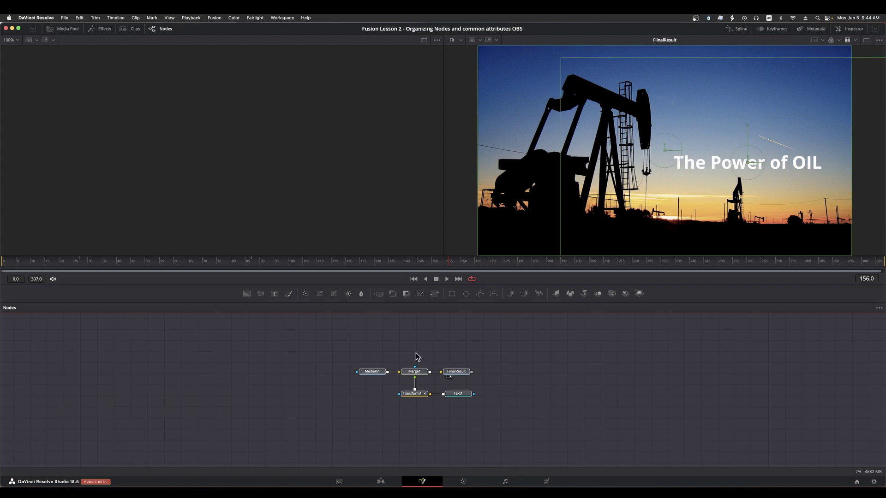
left_click(340, 354)
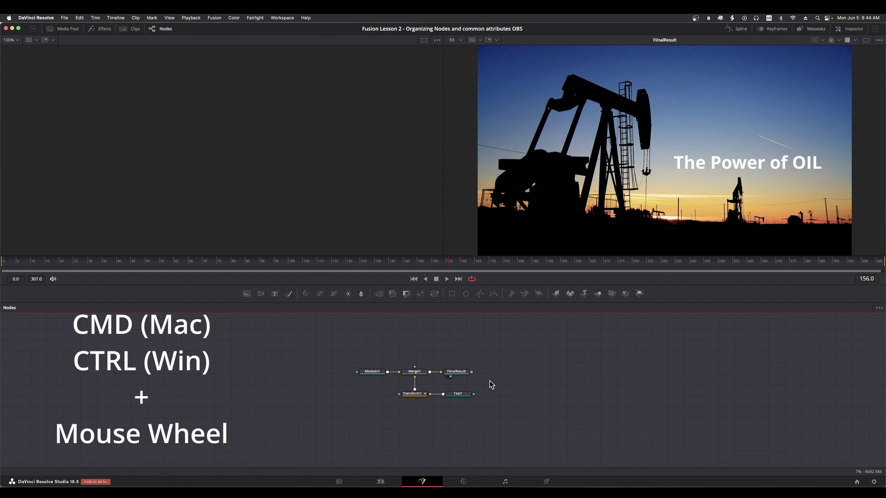
Zoom into the Nodes panel and pan right so all five nodes appear large
scroll(489, 385, "up", 6)
scroll(492, 385, "up", 2)
scroll(493, 377, "down", 8)
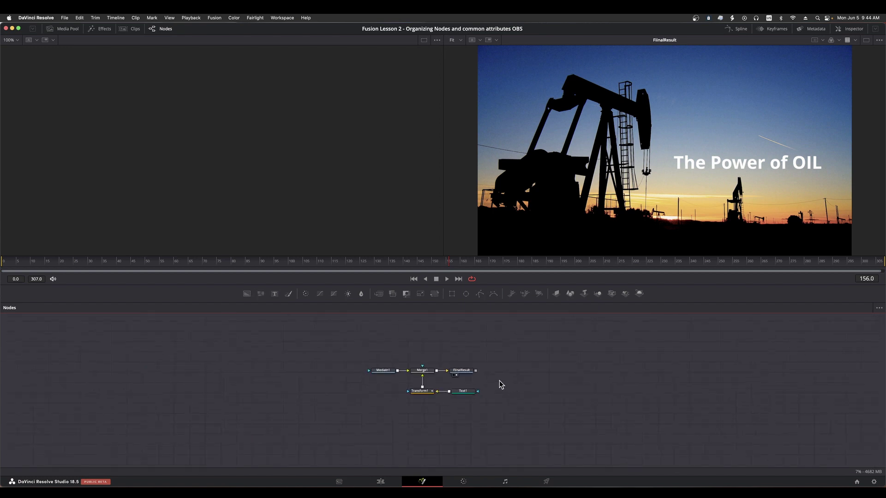
scroll(496, 381, "up", 5)
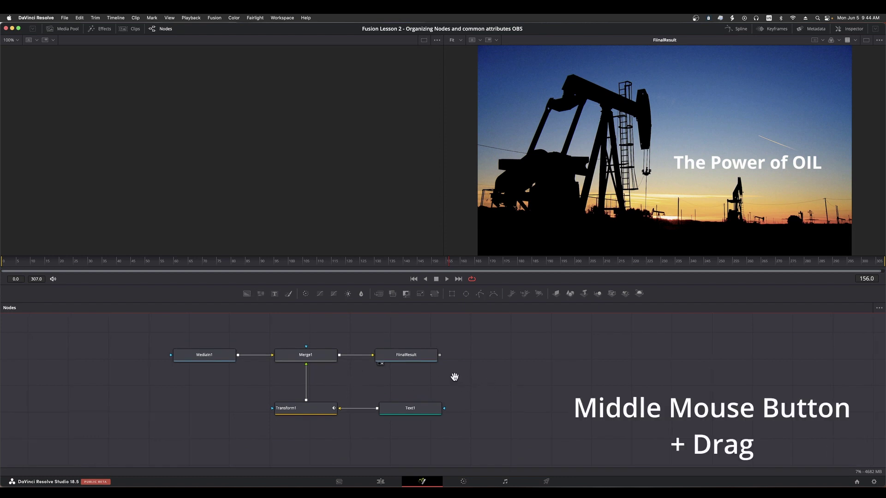
left_click_drag(423, 374, 538, 376)
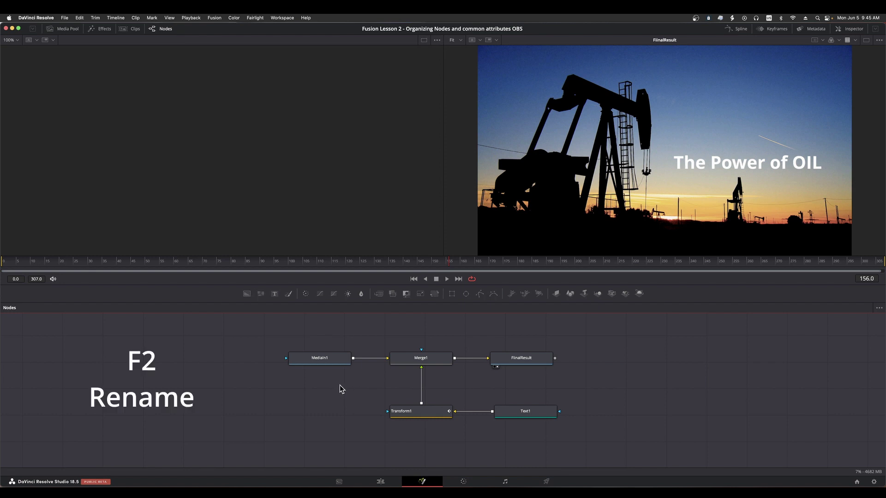
Rename the MediaIn1 node to 'OilWellFootage' in the Rename Tool dialog
left_click(331, 358)
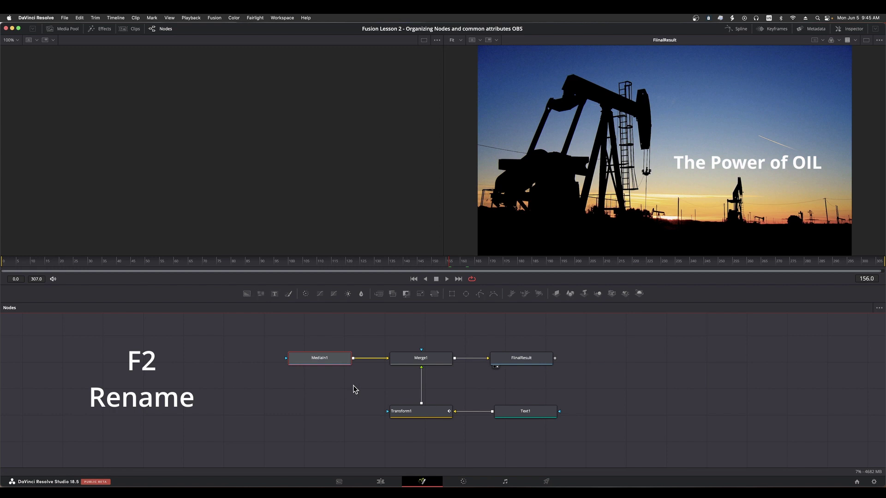
key("F2")
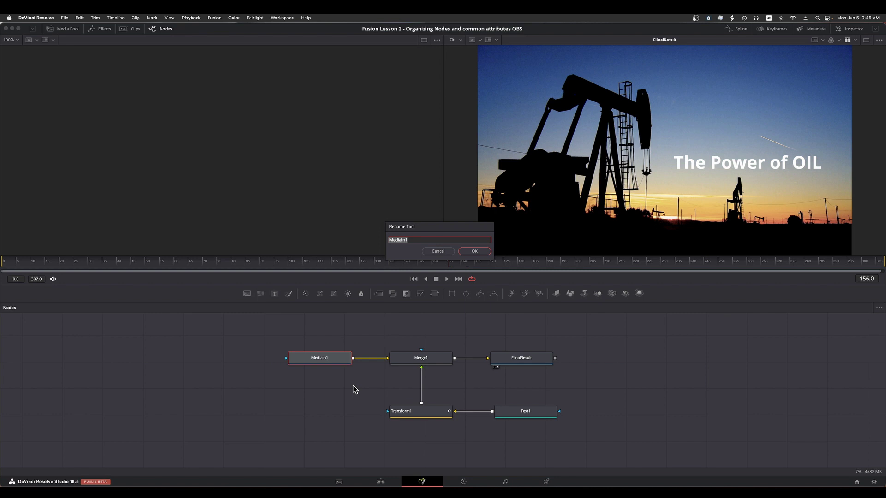
type("OilWellFootage")
key("Return")
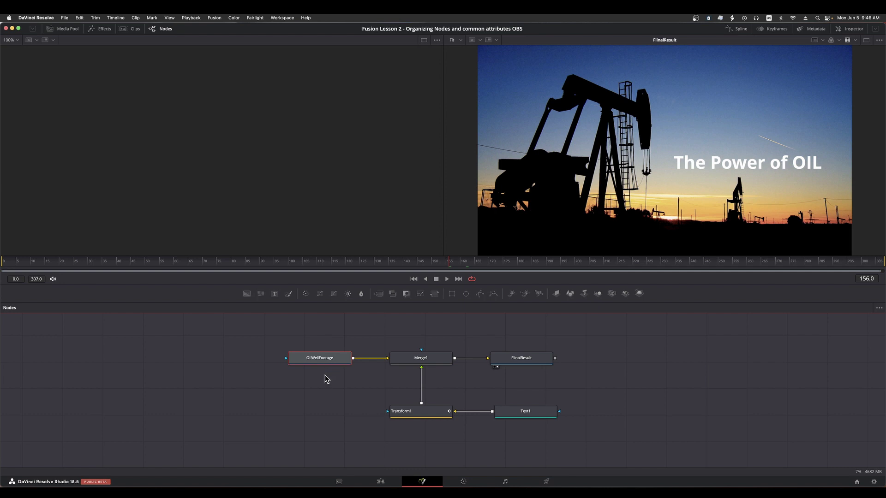
Place OilWellFootage and Text1 at the top, Merge1 and FinalResult lower, and enable Auto Arrange
left_click(296, 376)
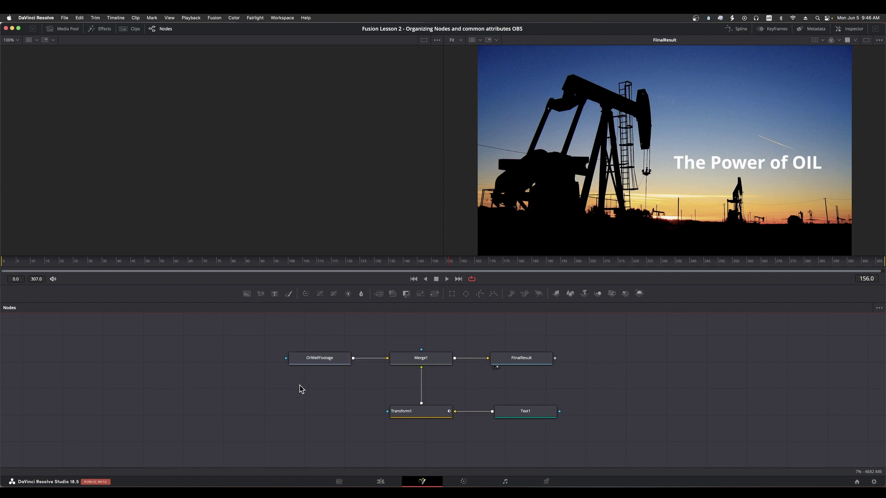
left_click_drag(314, 359, 359, 327)
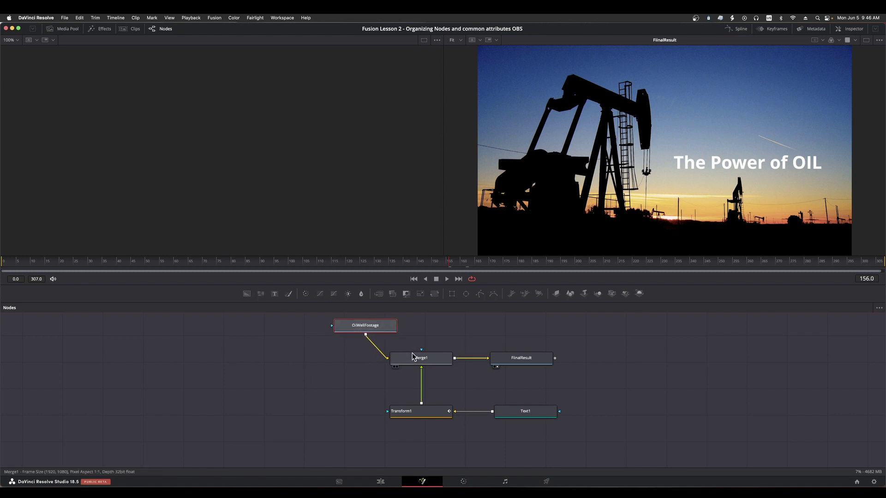
left_click_drag(431, 361, 354, 379)
left_click_drag(510, 360, 477, 430)
left_click_drag(528, 410, 300, 332)
right_click(424, 378)
mouse_move(479, 380)
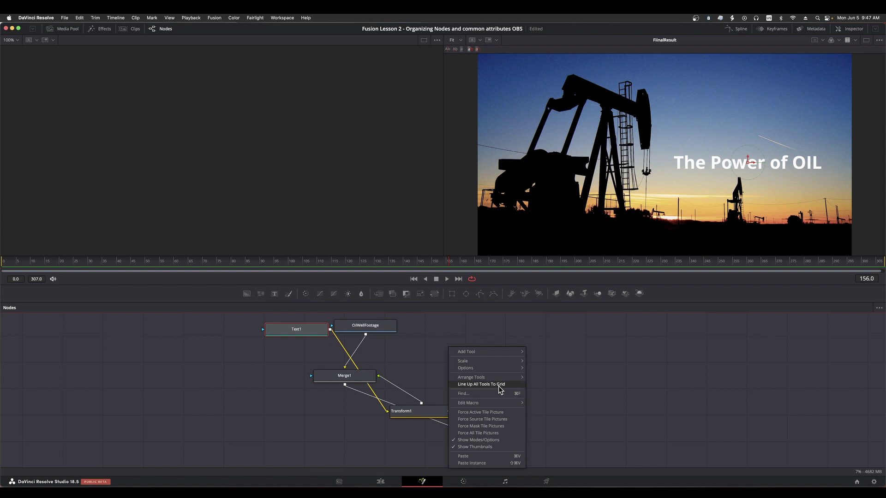
Line up all nodes to the grid, then arrange them relative to their connections
left_click(499, 385)
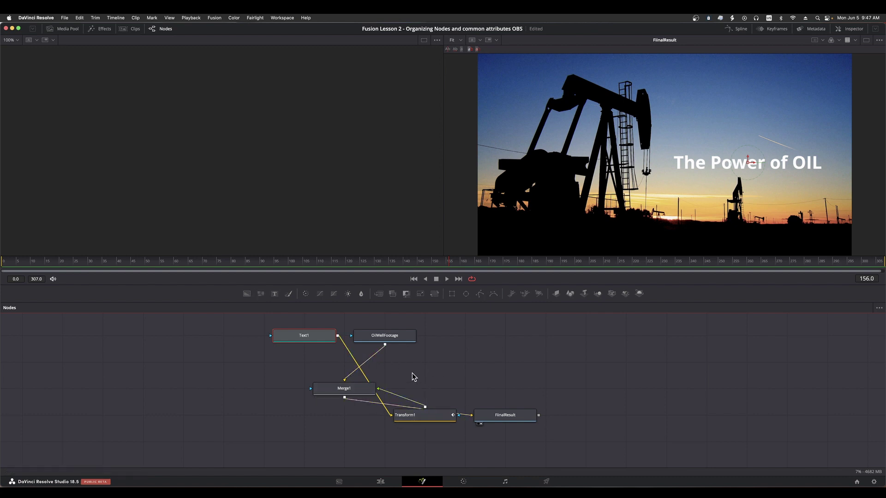
right_click(483, 349)
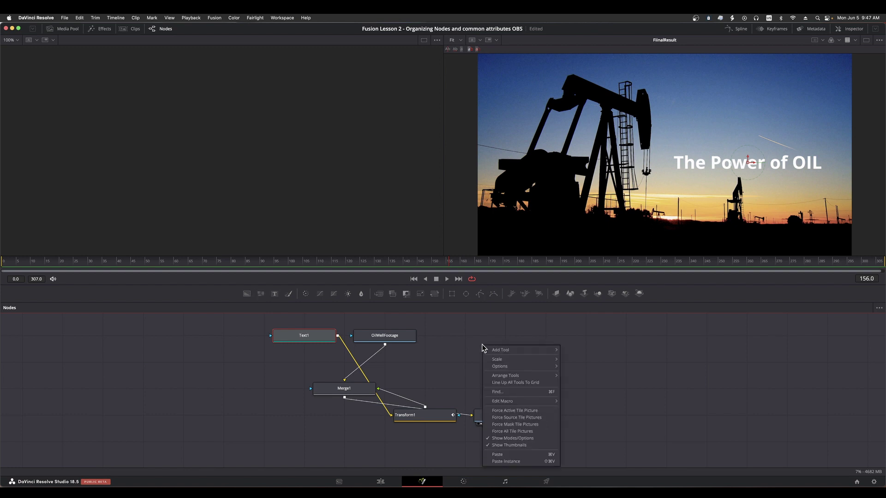
mouse_move(505, 378)
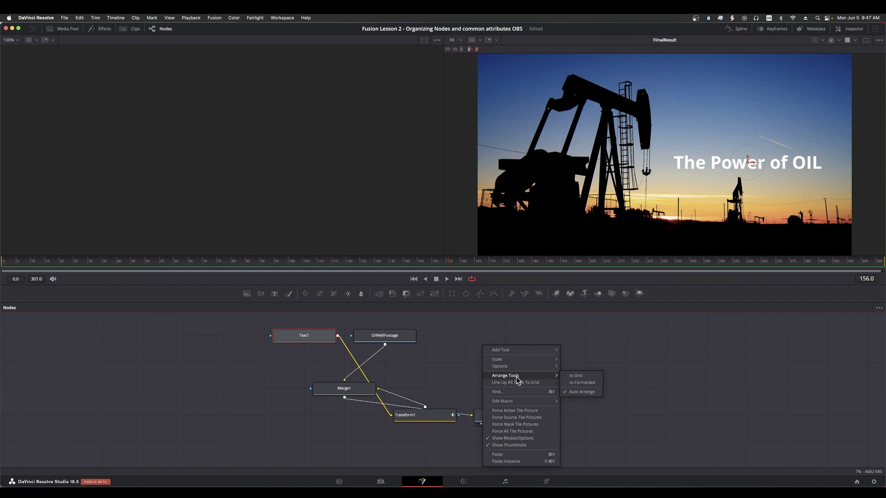
left_click(583, 383)
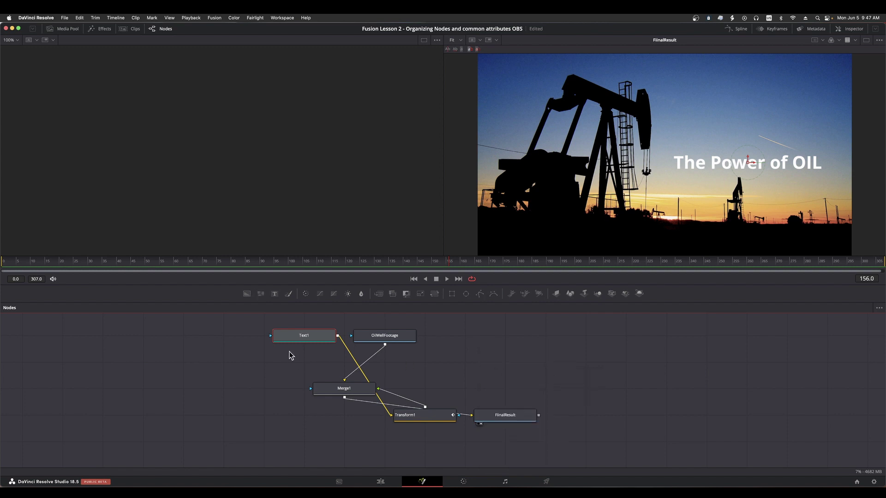
Move Text1 under Transform1 and pack the nodes tightly, with OilWellFootage directly above Merge1
left_click_drag(312, 335, 425, 449)
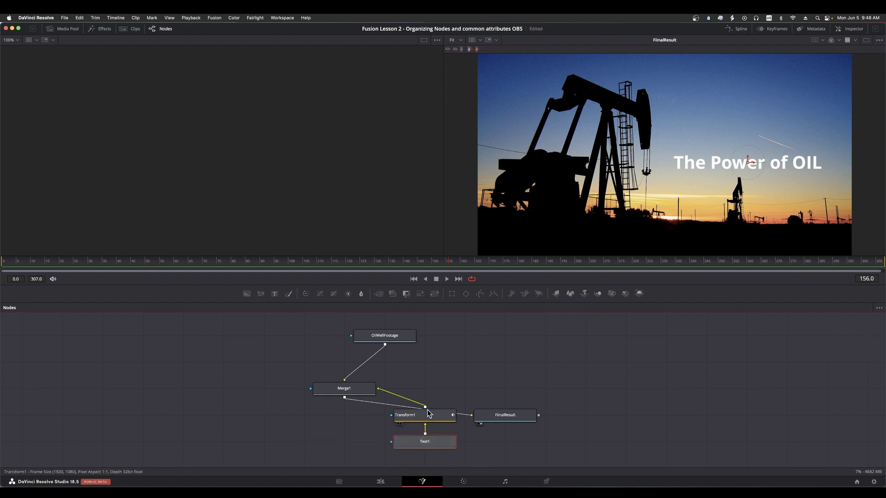
left_click_drag(427, 417, 425, 390)
left_click_drag(343, 388, 545, 389)
left_click_drag(505, 414, 545, 441)
left_click_drag(384, 336, 552, 340)
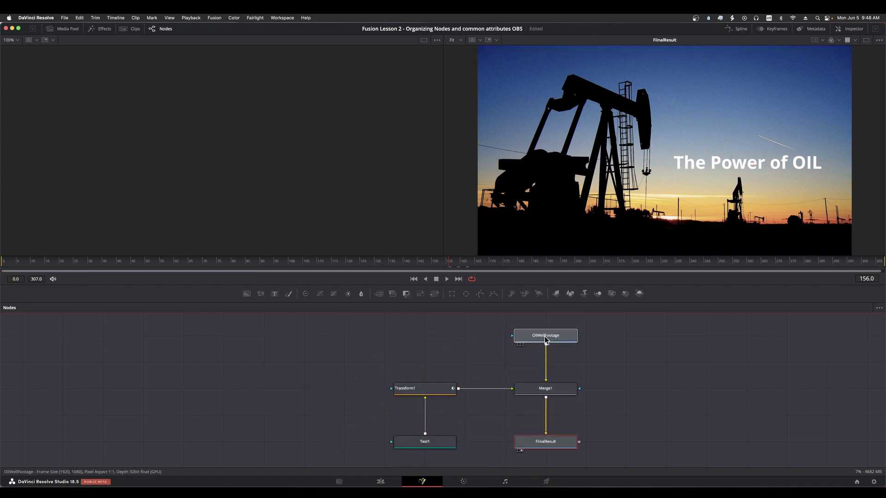
right_click(427, 334)
right_click(460, 362)
mouse_move(517, 391)
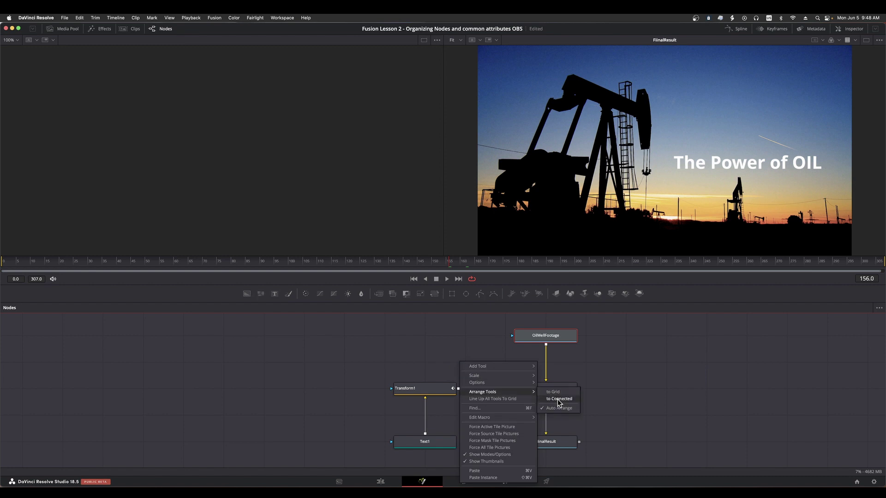
left_click(558, 399)
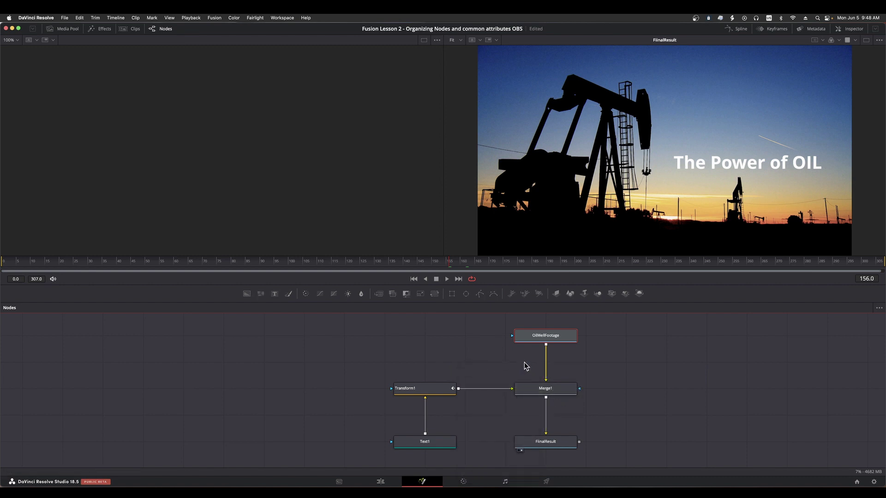
mouse_move(558, 340)
left_mouse_down()
mouse_move(459, 339)
mouse_move(427, 357)
mouse_move(449, 359)
mouse_move(398, 361)
mouse_move(448, 345)
mouse_move(548, 340)
left_mouse_up()
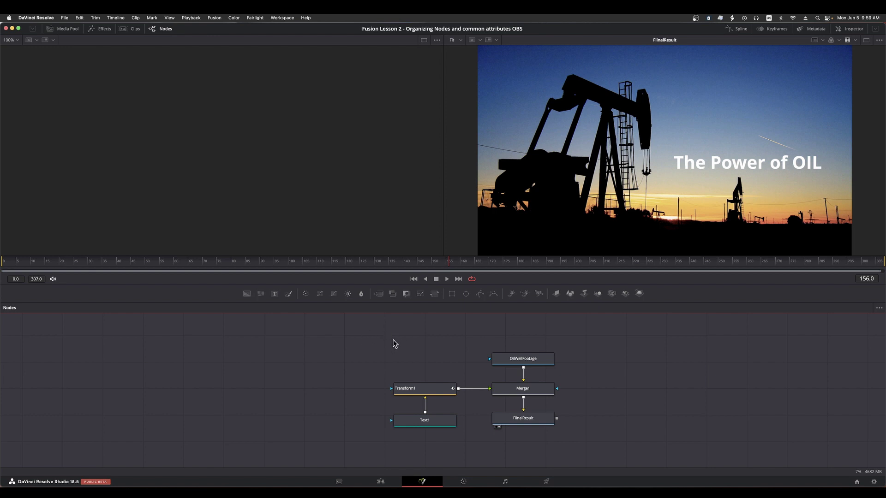
Shift Transform1 and Text1 together further left, then save the project
left_click_drag(380, 353, 450, 445)
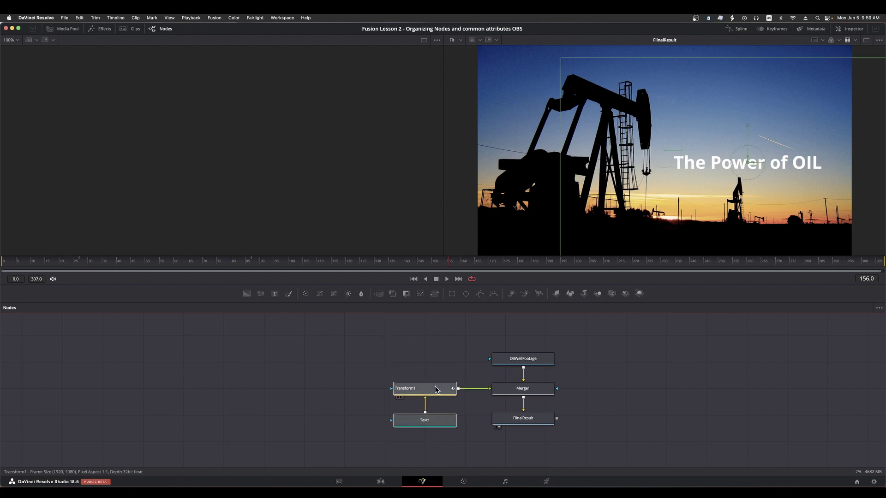
left_click_drag(434, 386, 316, 388)
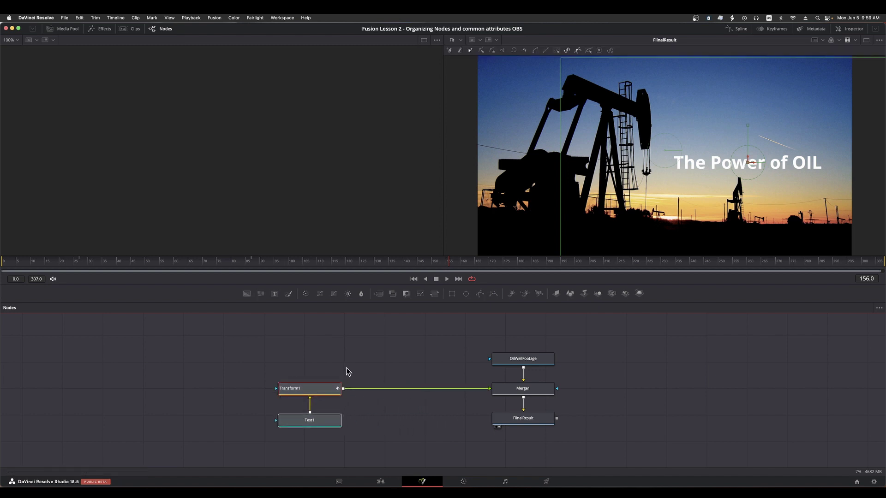
left_click(317, 332)
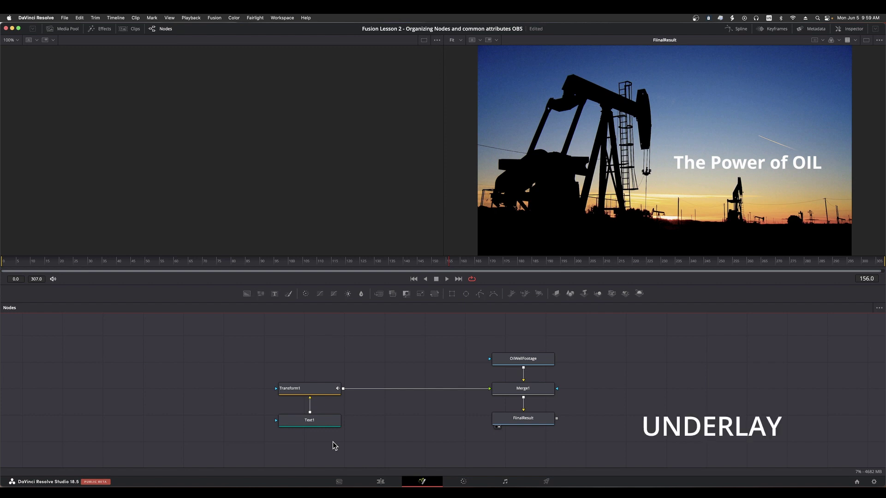
key("super+s")
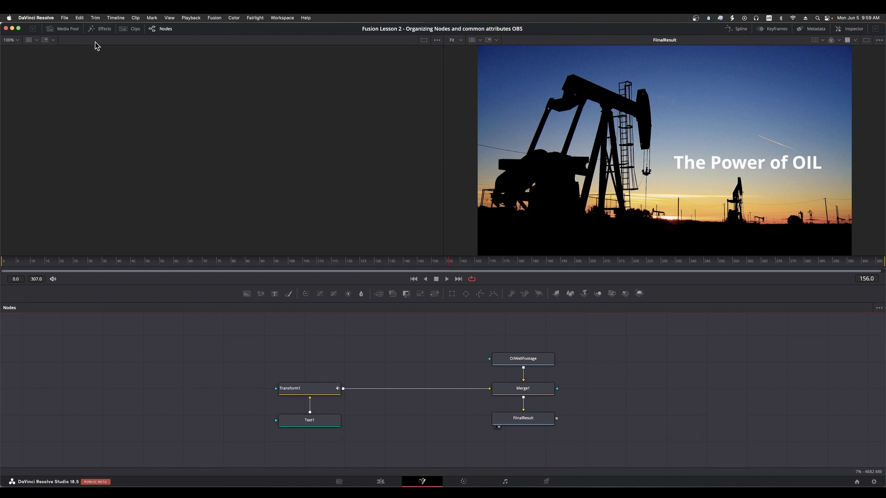
Search the Effects library for 'under'
left_click(106, 29)
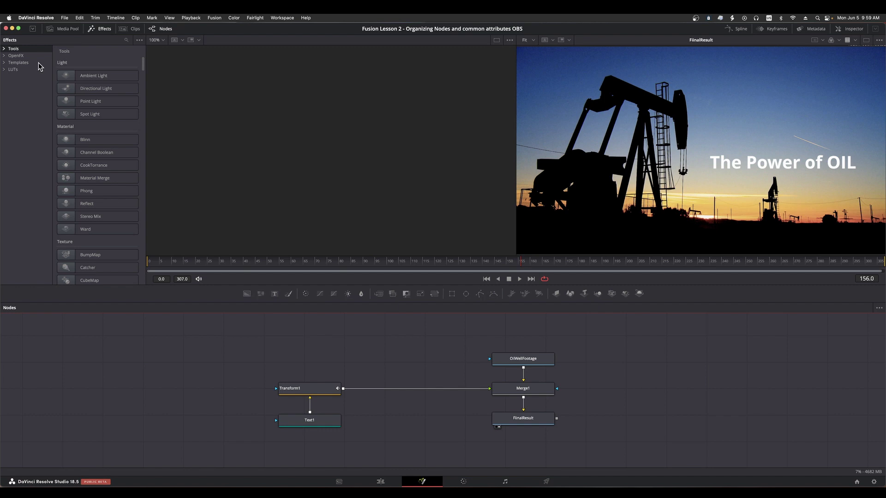
left_click(125, 40)
type("under")
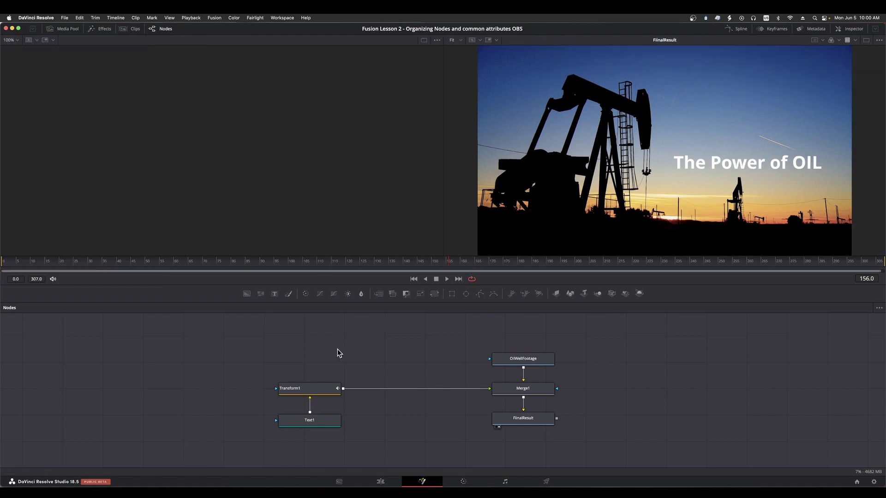
Add an Underlay around Transform1 and Text1 using the quick tool picker
key("shift+space")
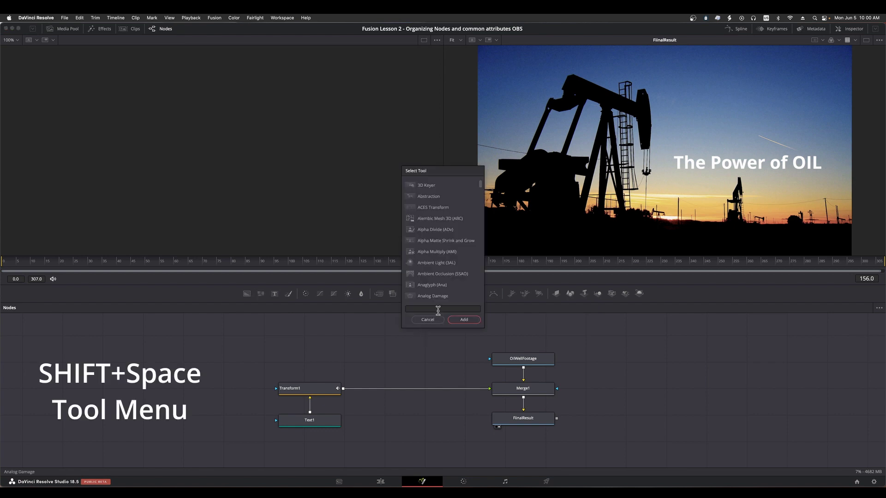
type("under")
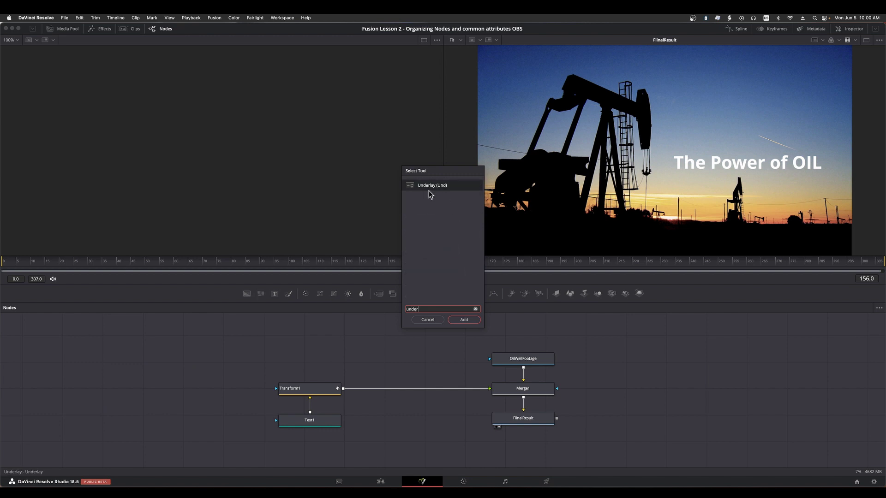
left_click(465, 320)
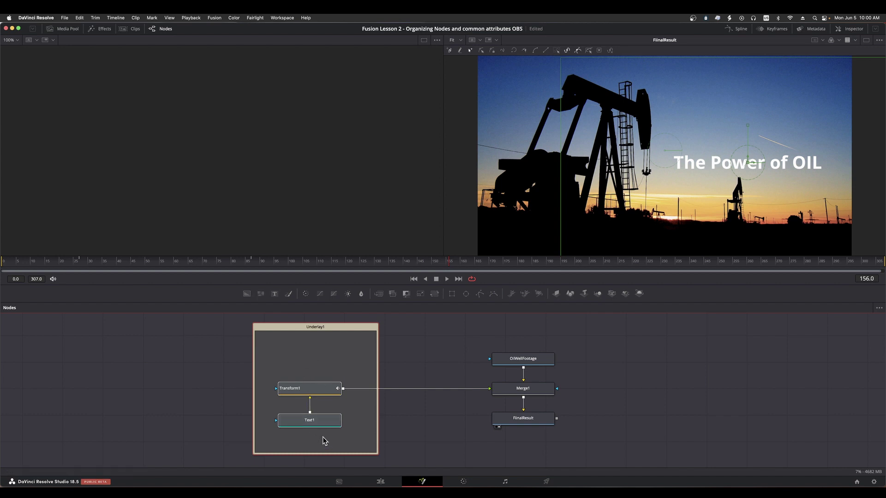
Resize Underlay1's edges snugly around the nodes and move it toward Merge1
left_click_drag(336, 323, 336, 355)
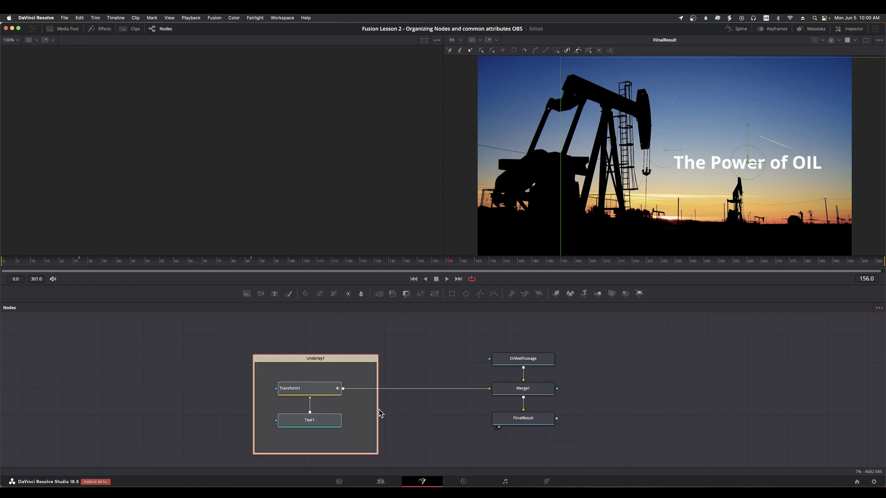
left_click_drag(379, 408, 362, 415)
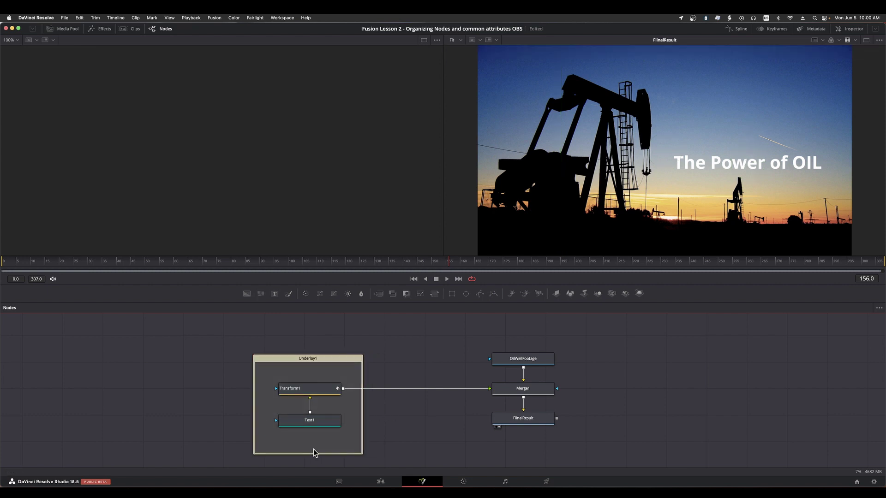
left_click_drag(313, 453, 312, 449)
left_click_drag(253, 405, 255, 404)
left_click_drag(286, 359, 327, 353)
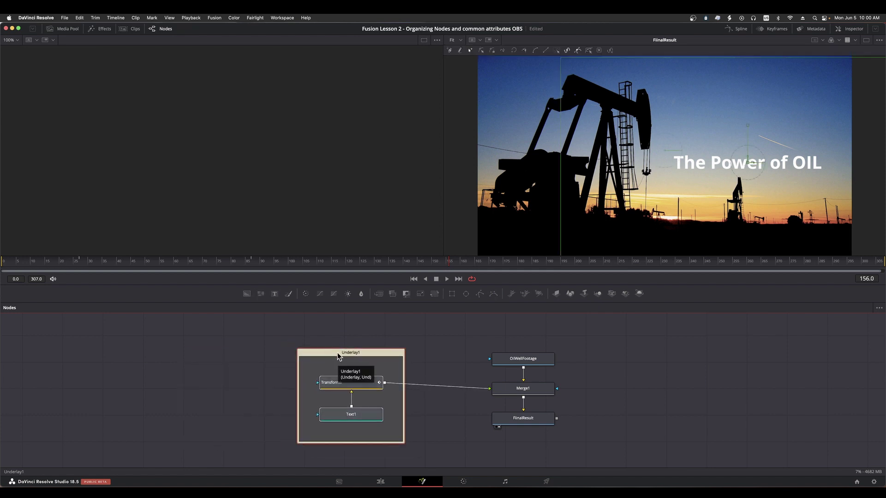
Rename the underlay to 'TextAndTransform', keeping Text1 and Transform1 names unchanged
key("F2")
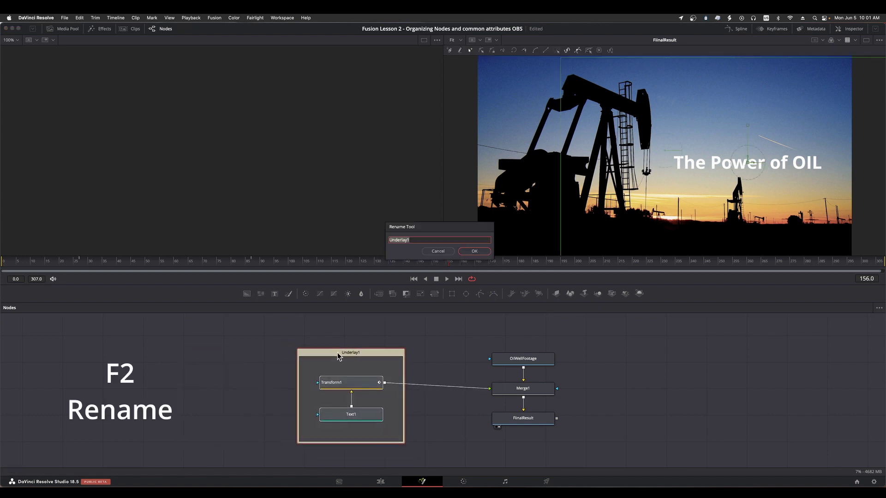
type("TextAndTransform")
key("Return")
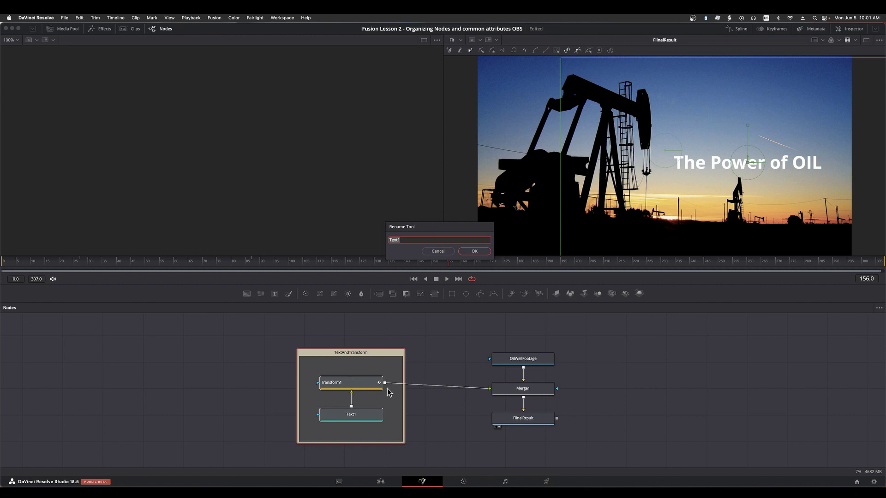
left_click(444, 253)
left_click(444, 251)
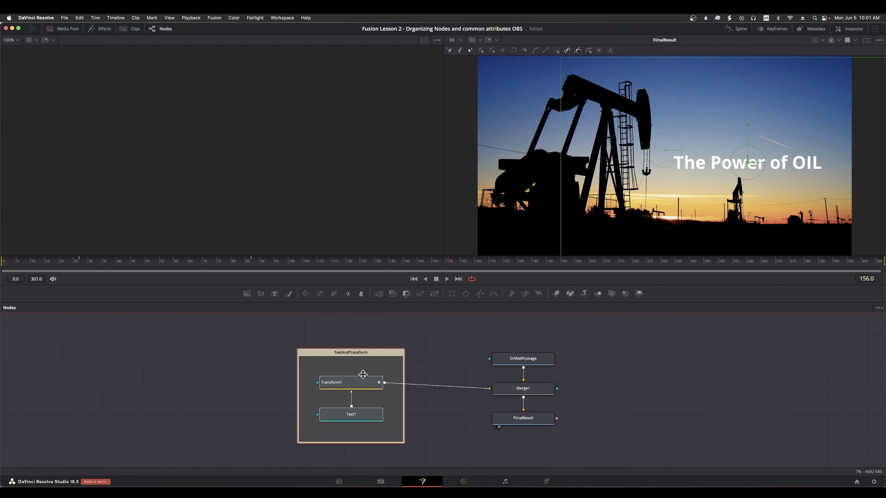
left_click(337, 370)
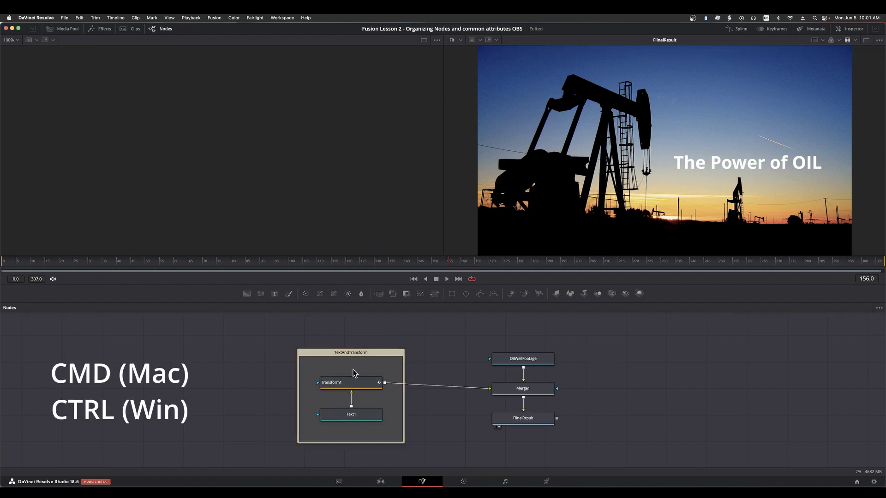
Move the TextAndTransform underlay around, then put Transform1 back inside it
left_click(380, 352)
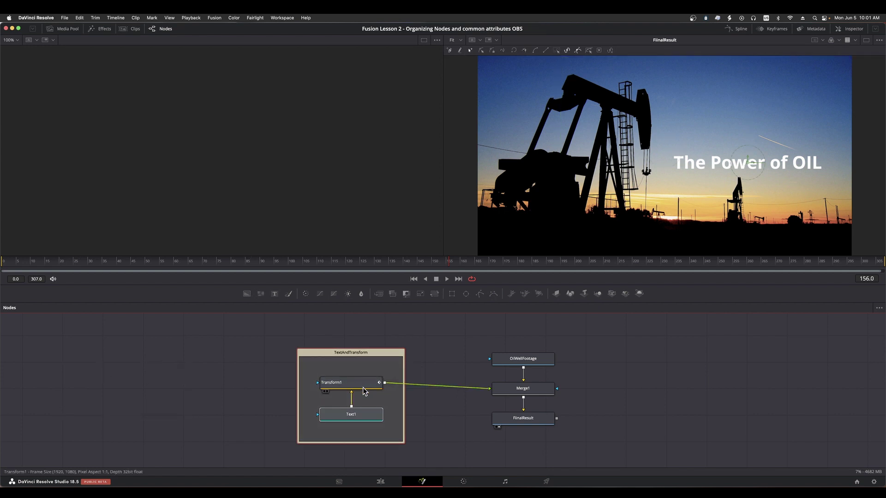
left_click(332, 354)
mouse_move(331, 350)
left_mouse_down()
mouse_move(193, 358)
mouse_move(324, 356)
left_mouse_up()
left_click_drag(388, 355, 354, 351)
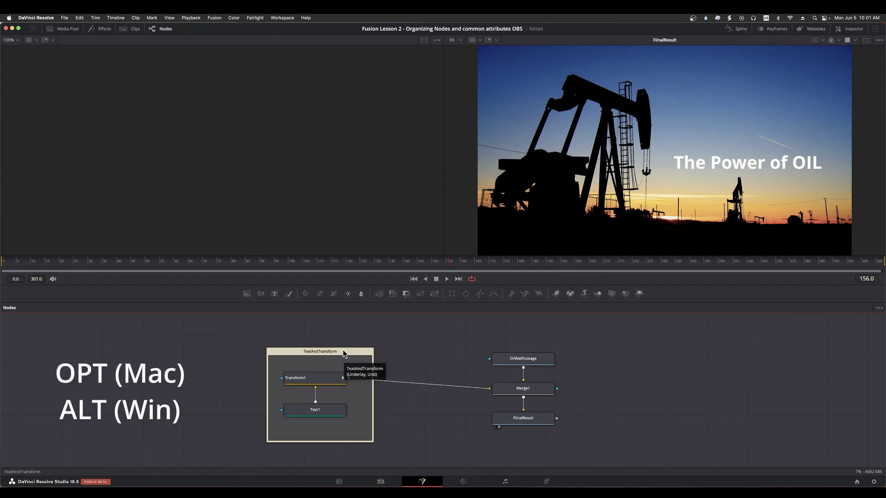
left_click_drag(342, 350, 222, 350)
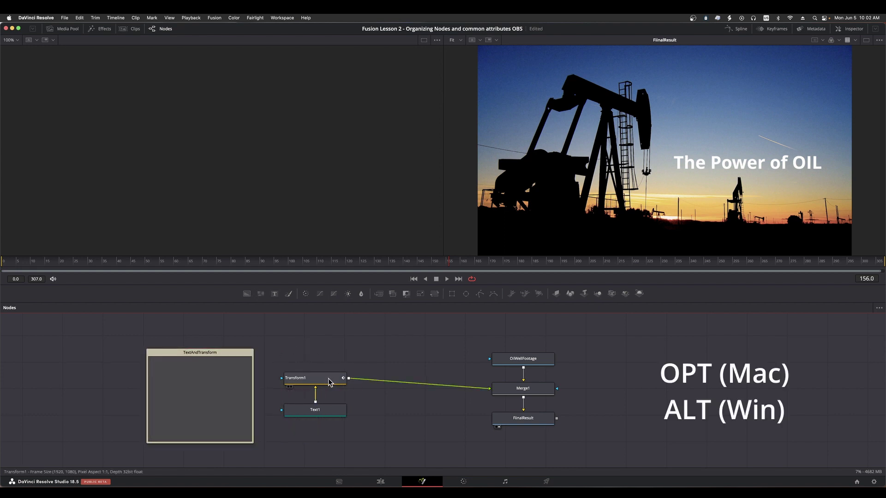
left_click_drag(327, 378, 343, 354)
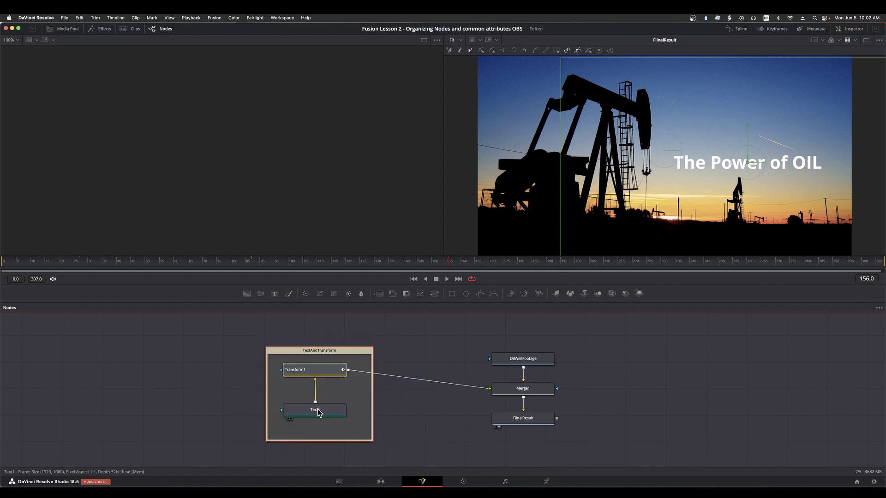
left_click(389, 408)
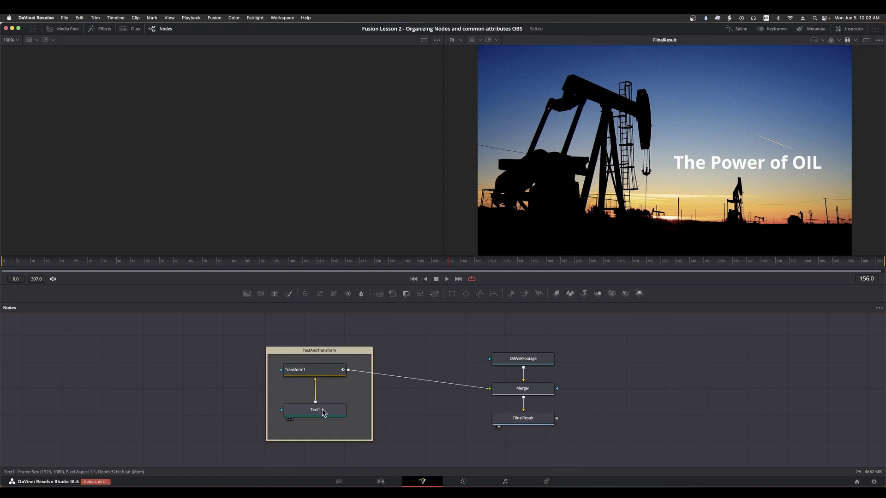
Move Text1 up within the group and drag the TextAndTransform group right and down
mouse_move(322, 410)
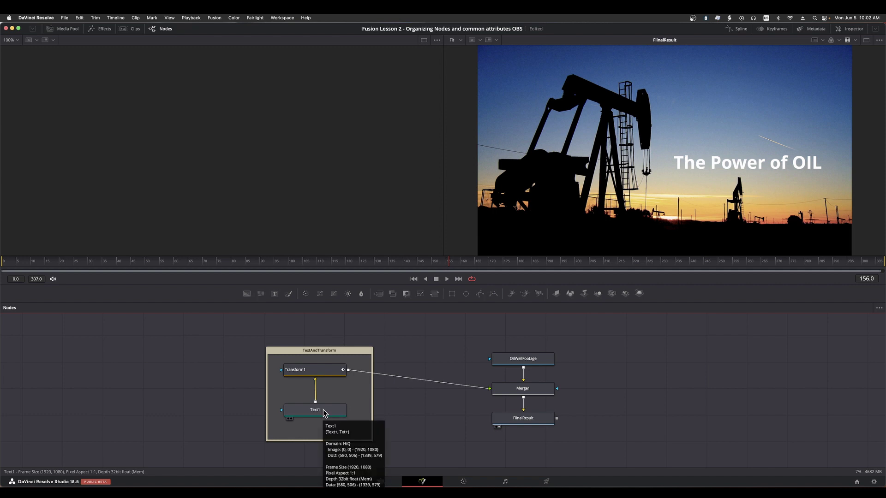
left_click_drag(323, 412, 321, 400)
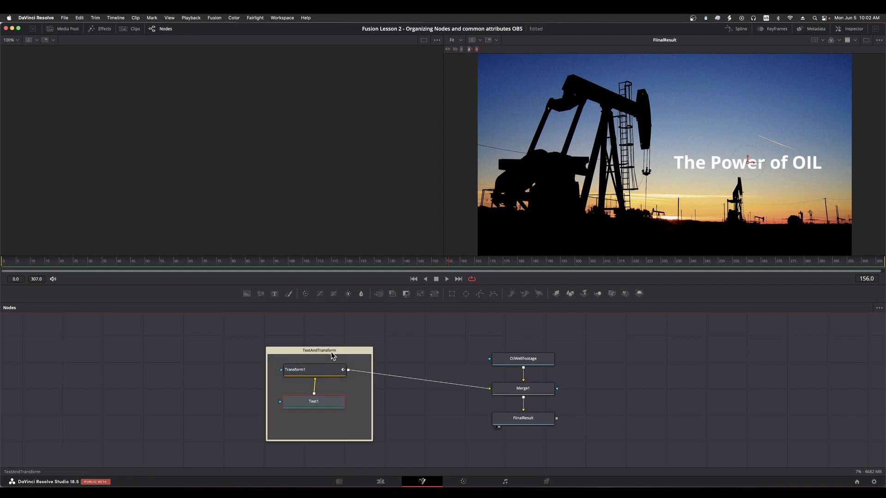
mouse_move(331, 354)
left_mouse_down()
mouse_move(284, 351)
mouse_move(332, 351)
left_mouse_up()
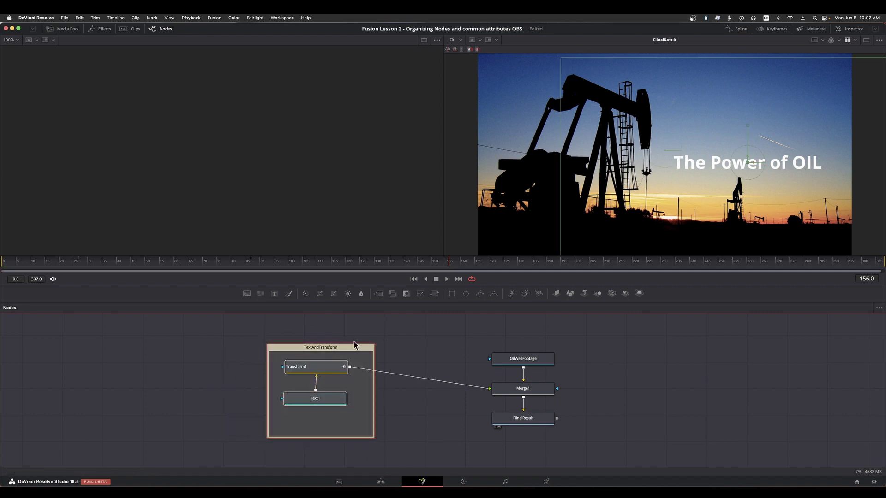
left_click_drag(350, 347, 416, 365)
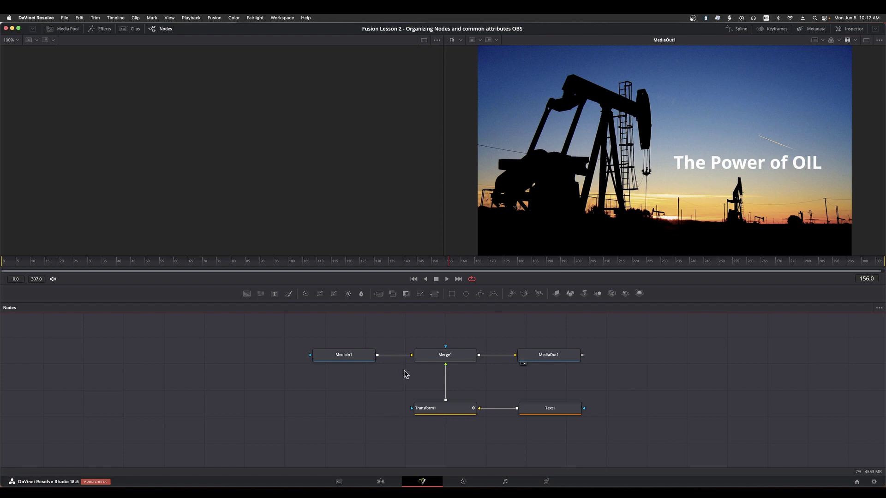
Show the Inspector and compare Text1's text settings with Transform1's centre at 0.722, 0.442508
left_click(853, 30)
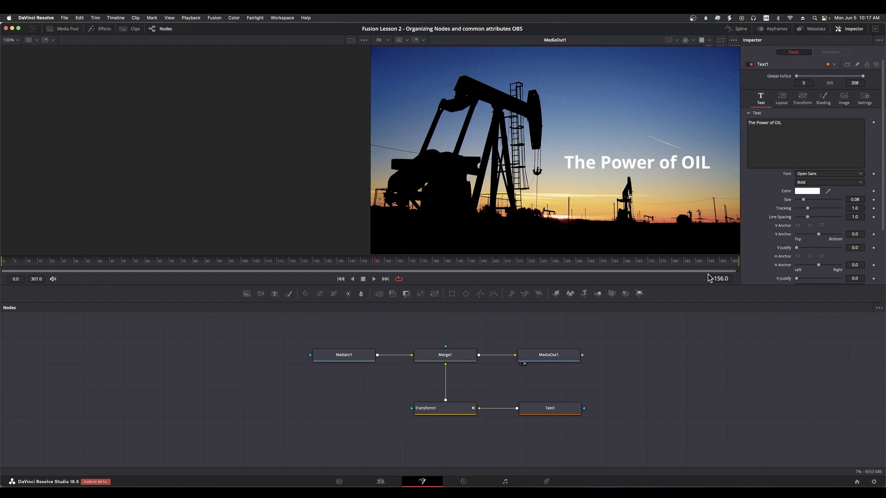
left_click(544, 409)
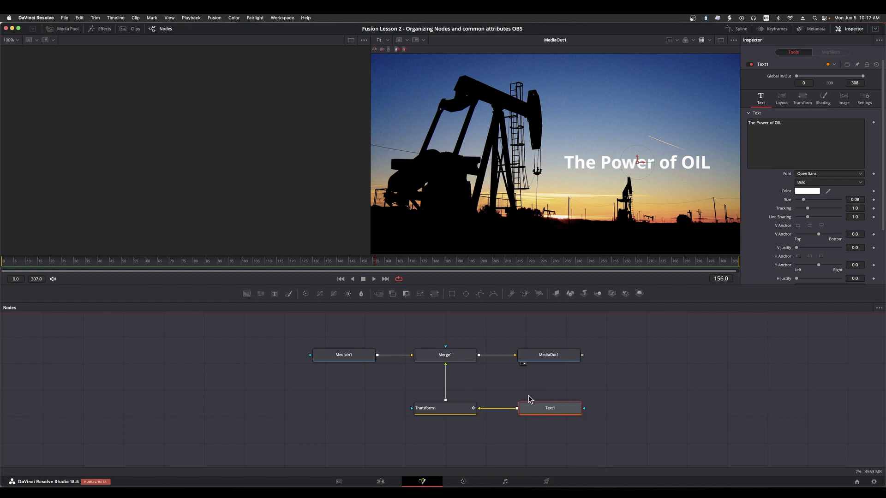
left_click(446, 412)
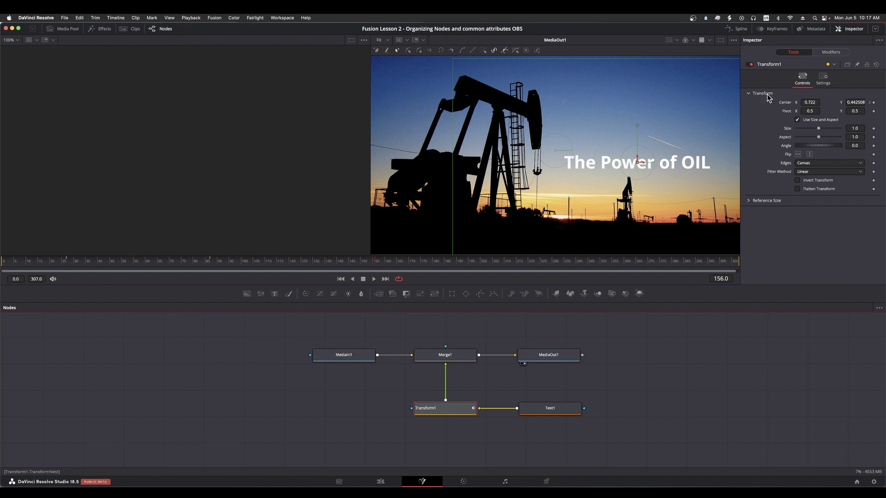
left_click(547, 408)
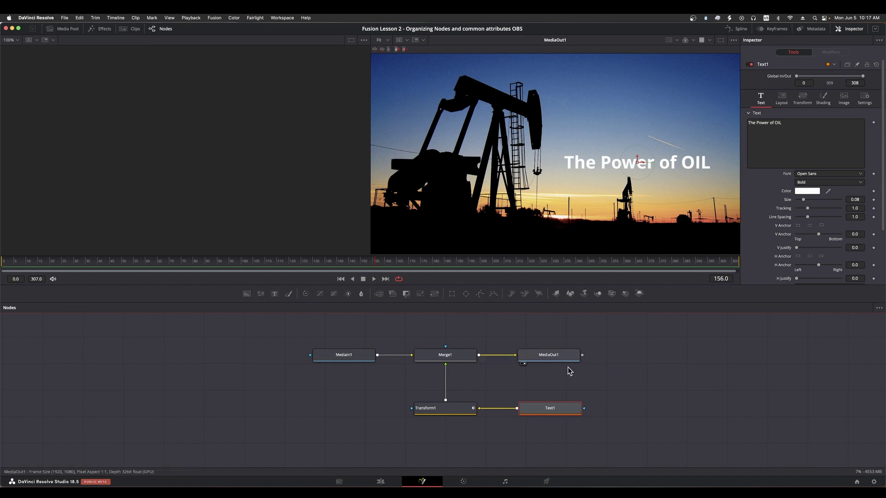
left_click(439, 416)
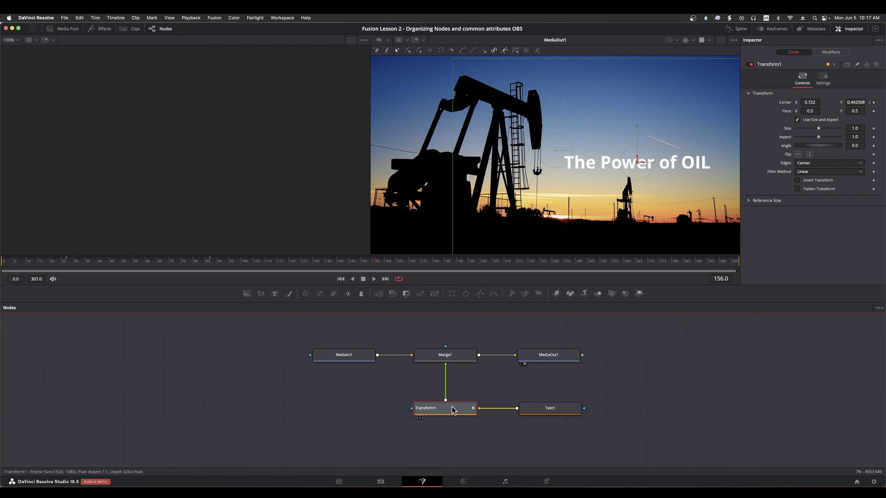
Select Text1 and switch it off, on, then off again to hide the title
left_click(559, 410)
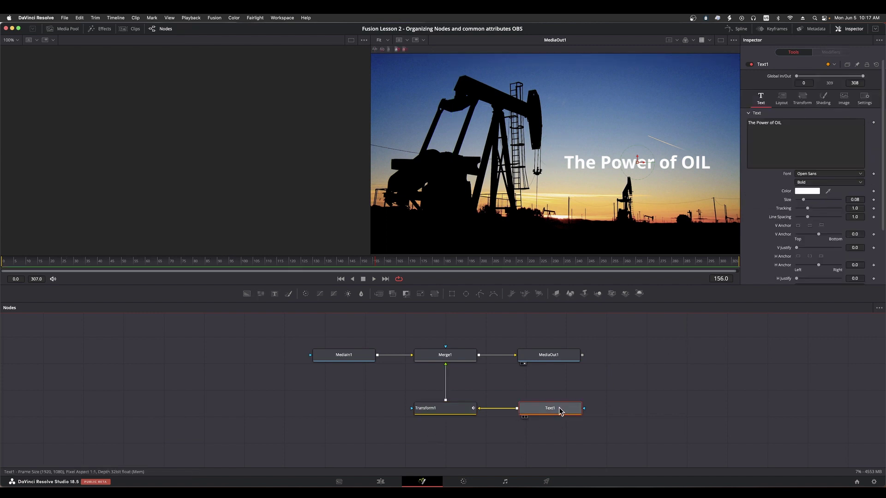
left_click(749, 65)
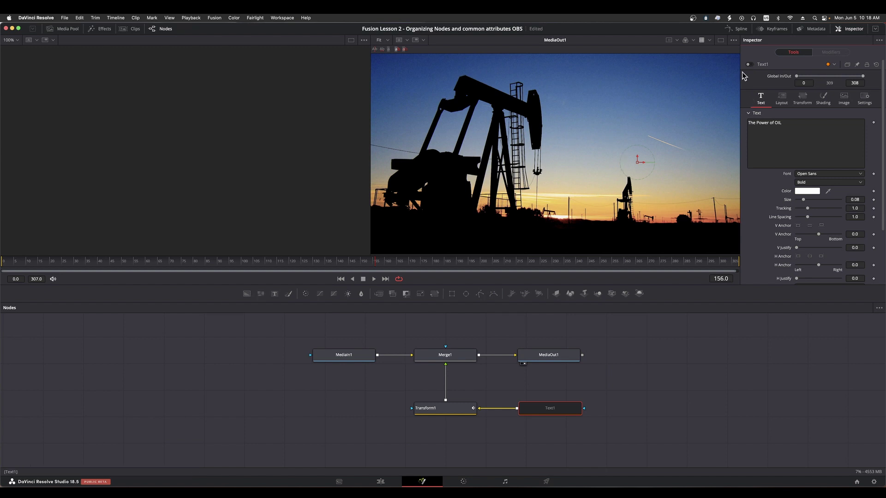
left_click(749, 64)
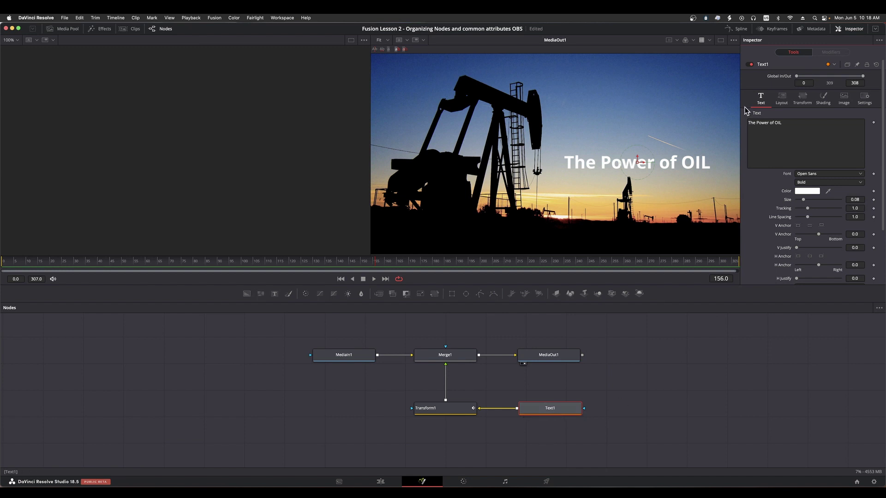
left_click(750, 65)
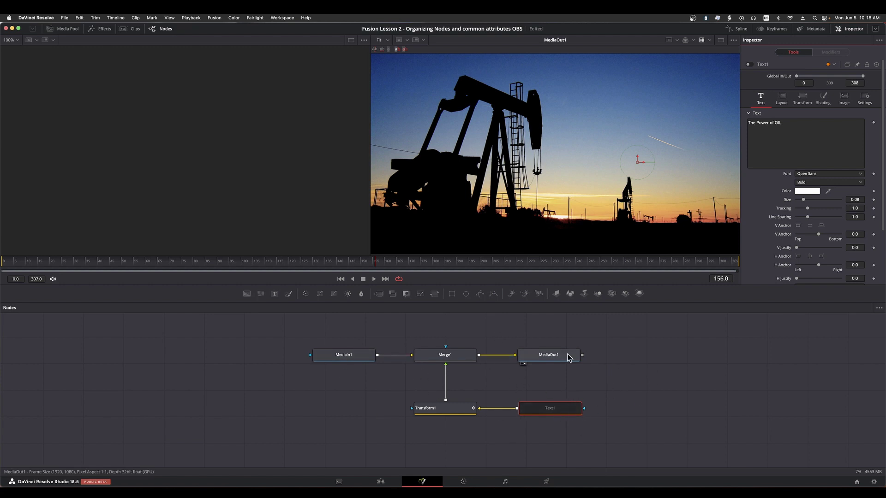
Re-enable Text1, then switch the MediaIn1 footage node off and back on
left_click(749, 65)
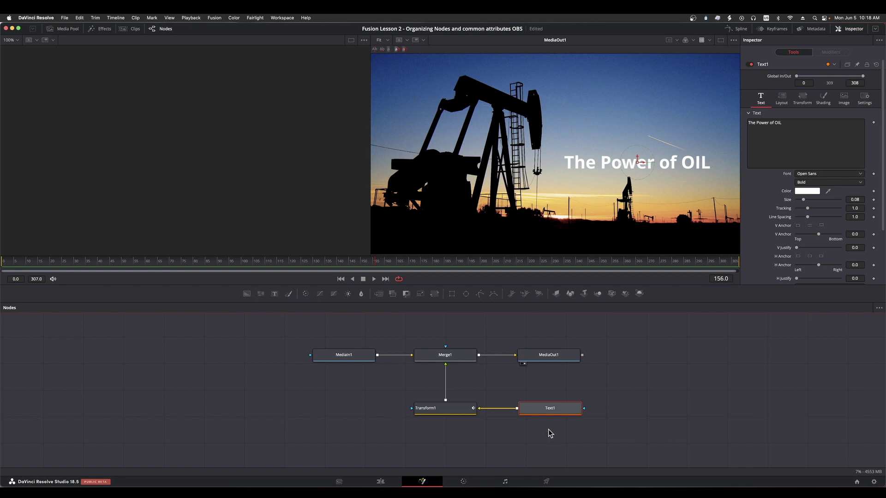
left_click(344, 358)
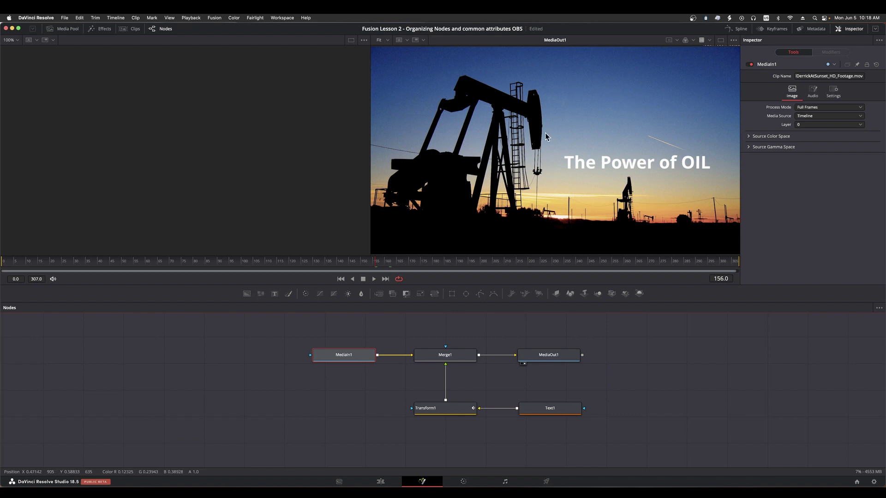
left_click(750, 64)
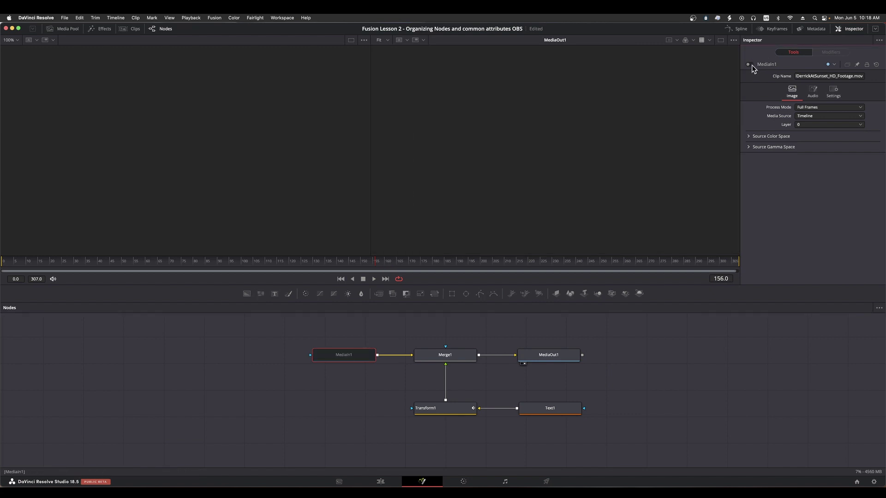
left_click(750, 65)
Disable MediaOut1 and check the black Edit page, then re-enable it and confirm the title
left_click(572, 357)
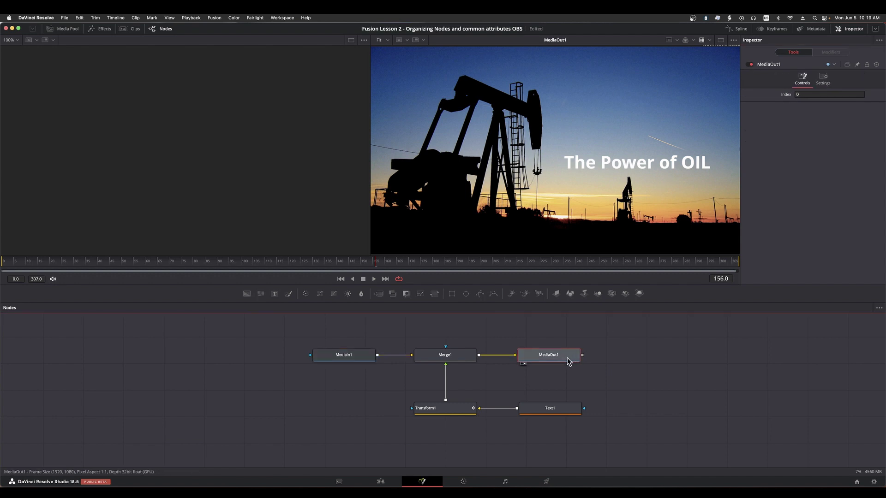
left_click(752, 65)
left_click(389, 483)
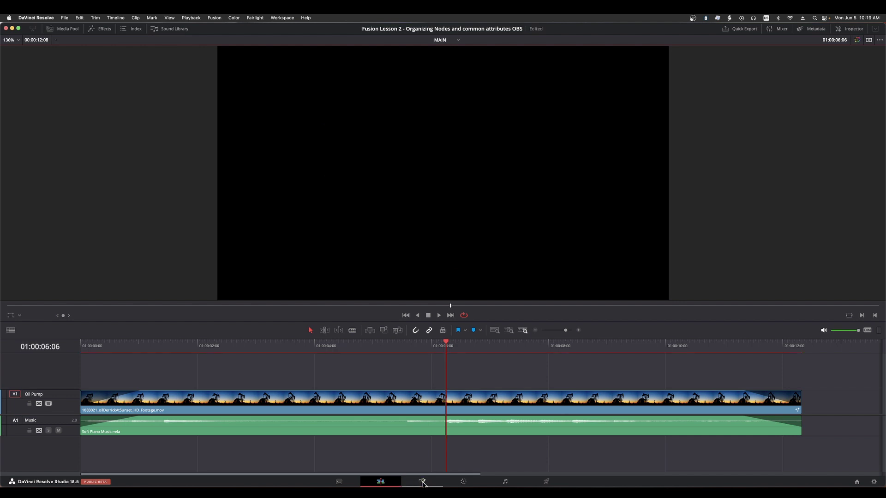
left_click(421, 481)
left_click(551, 356)
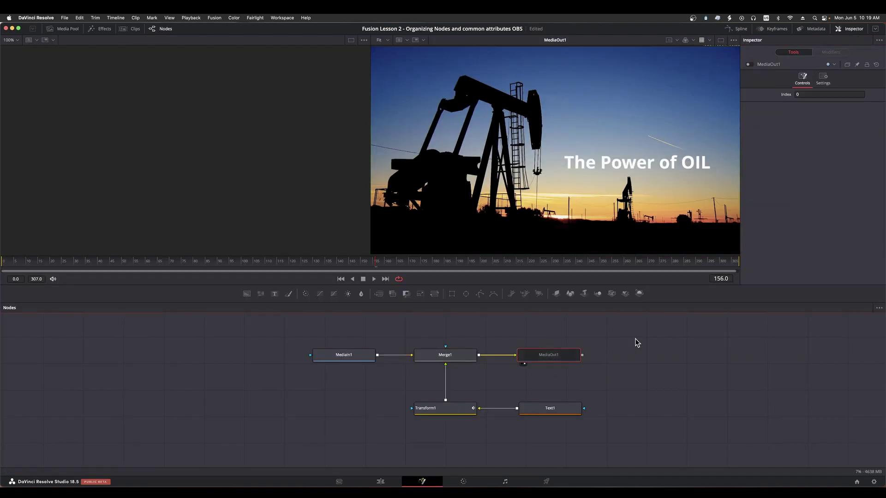
left_click(749, 64)
left_click(381, 482)
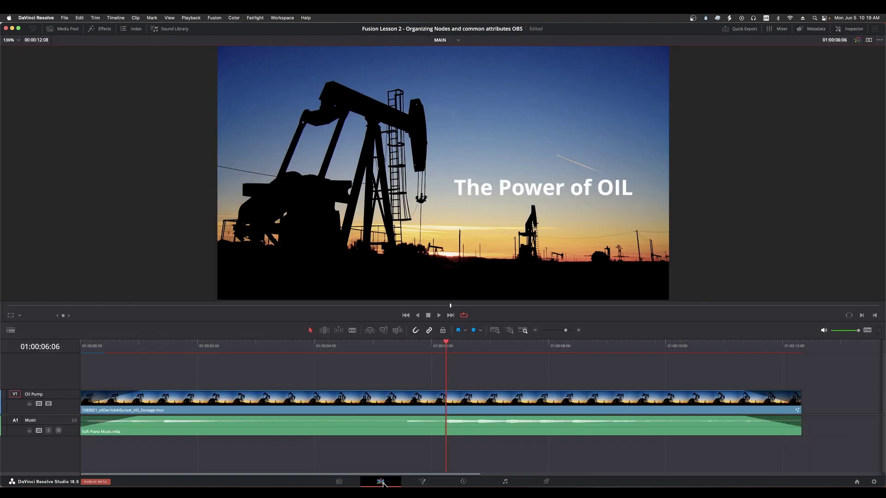
left_click(422, 482)
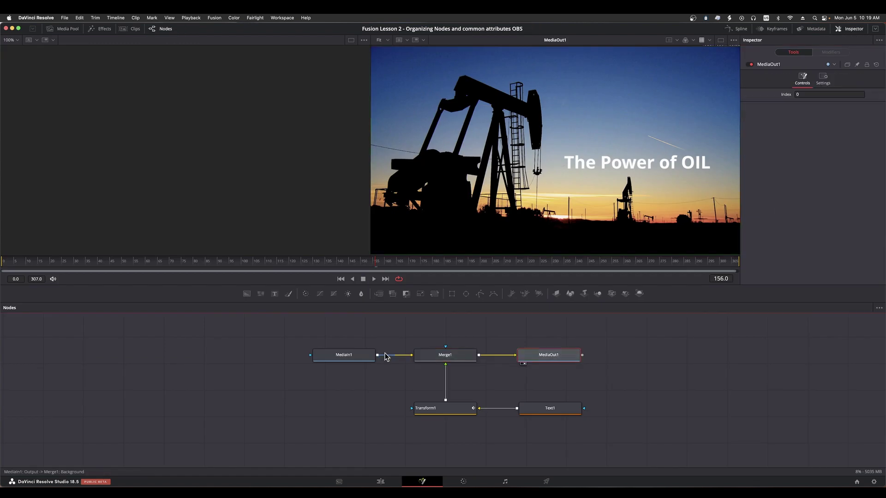
Compare the MediaIn1 and MediaOut1 settings in the Inspector
left_click(343, 357)
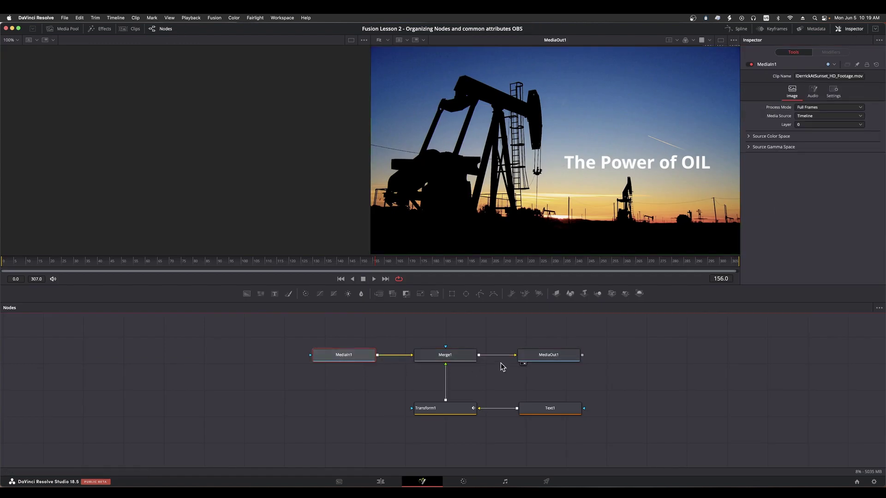
left_click(554, 358)
left_click(341, 358)
left_click(552, 358)
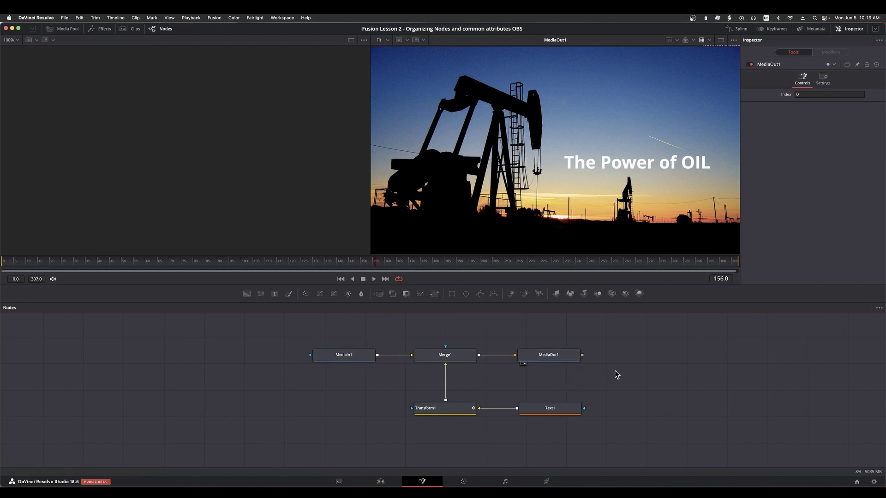
Set Text1's node colour label to Violet from the Inspector header
left_click(559, 411)
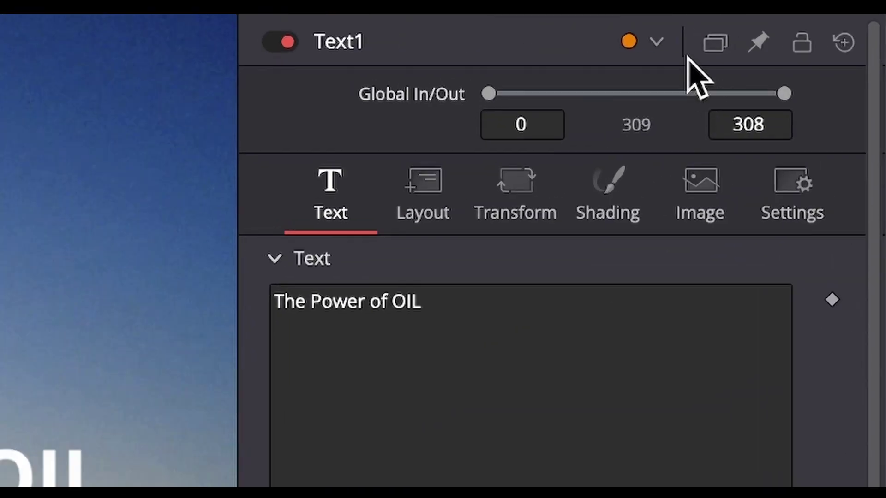
left_click(661, 39)
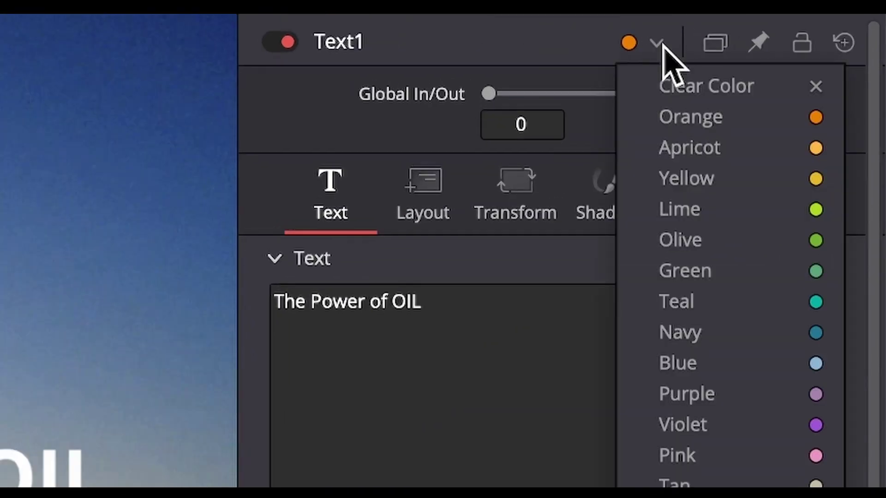
left_click(699, 417)
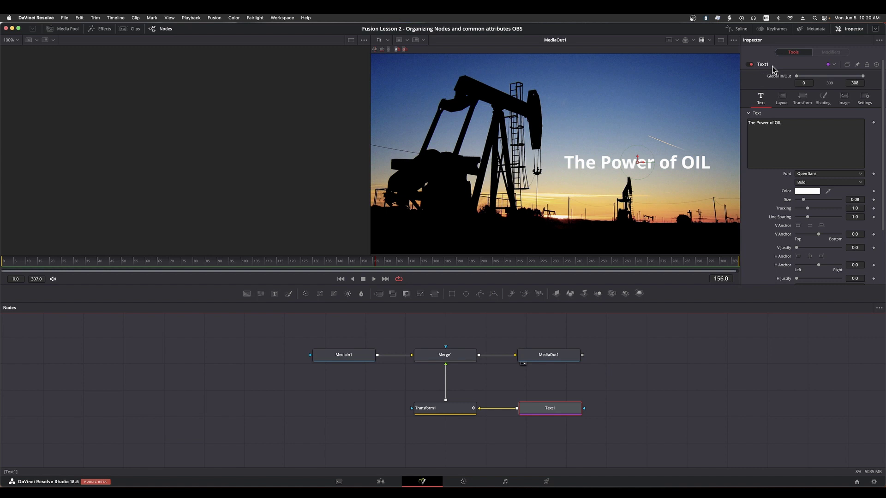
On Text1's version 2, change the title word Power to Danger
mouse_move(845, 67)
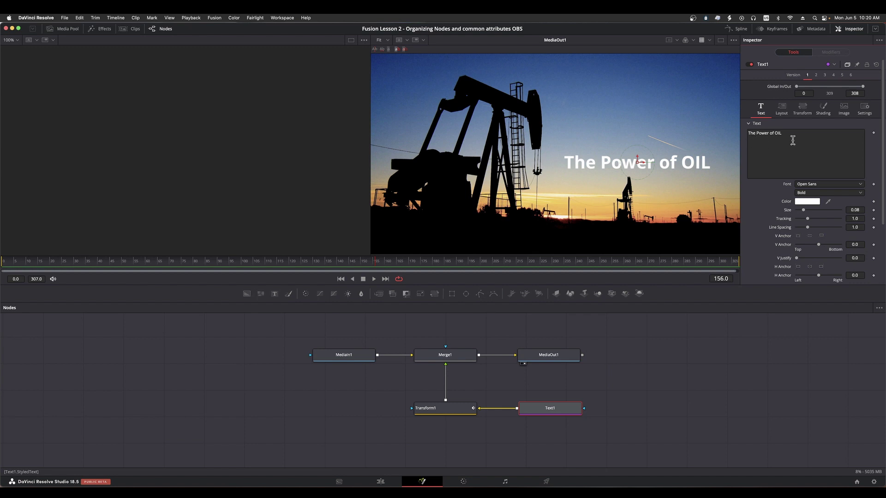
left_click(815, 75)
double_click(763, 134)
type("Danger")
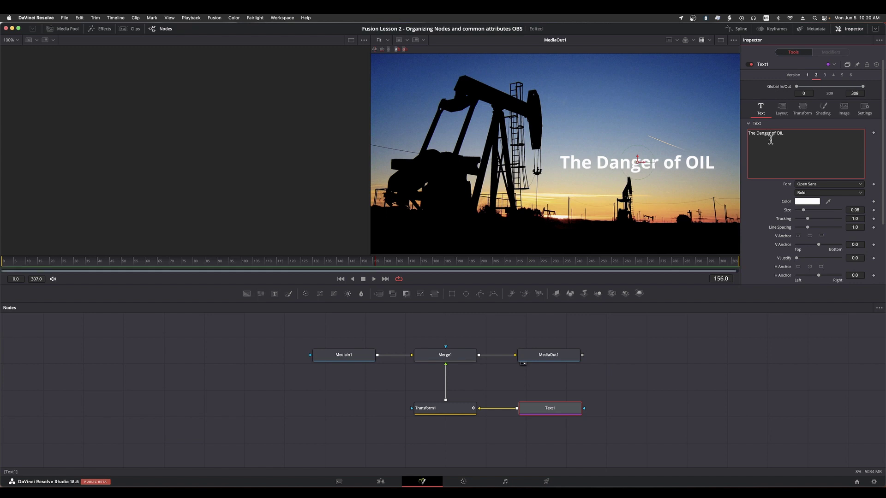
Compare versions 1 and 2, leave version 2 active, and view its Clear option
left_click(807, 75)
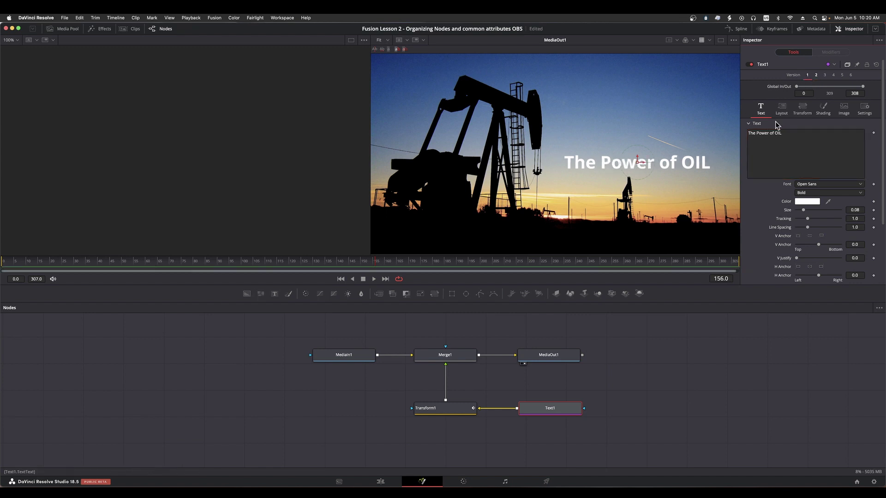
left_click(816, 76)
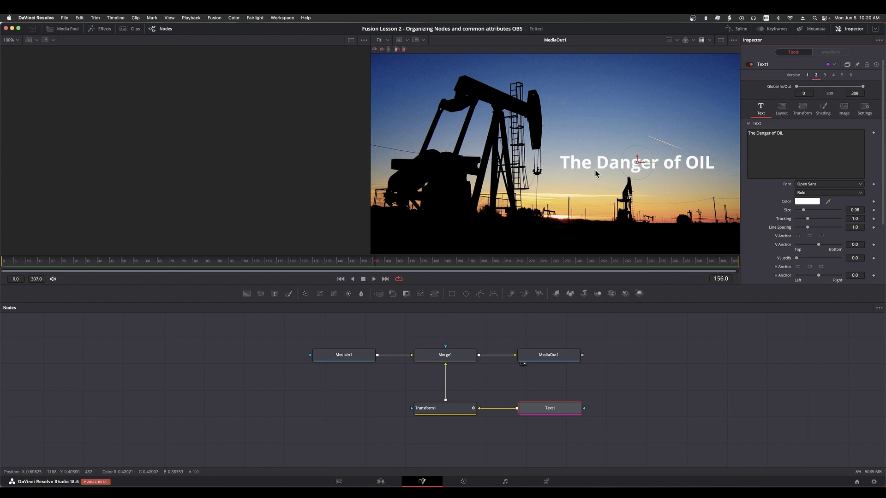
scroll(768, 198, "down", 4)
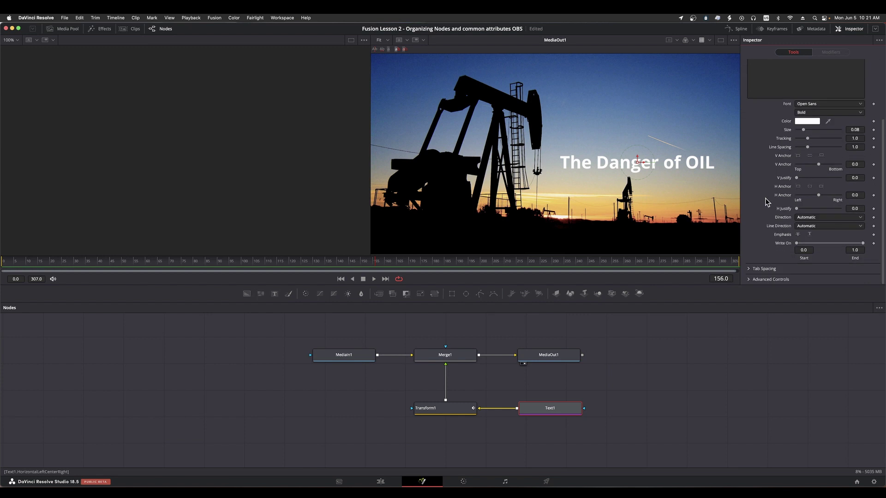
scroll(751, 197, "up", 4)
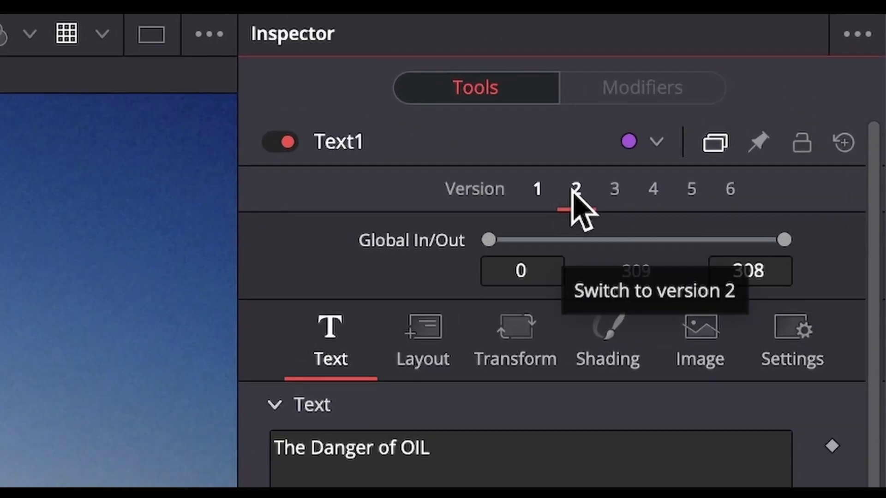
right_click(576, 193)
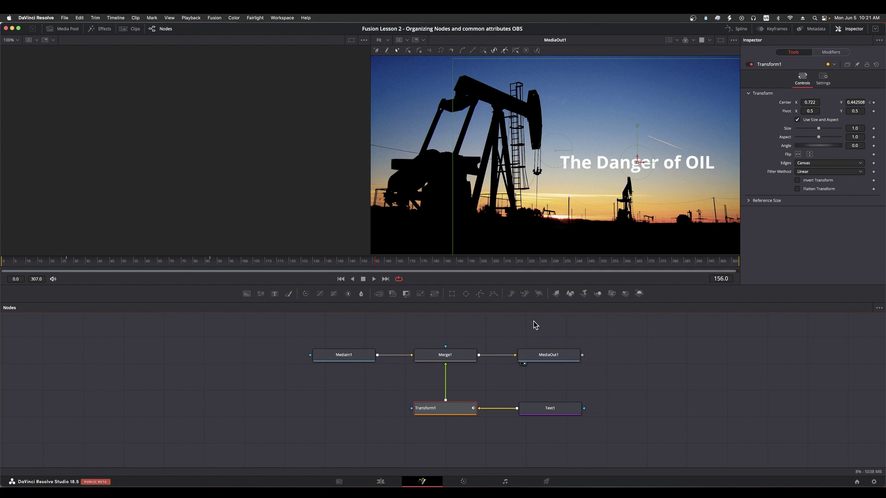
Browse Merge1, MediaOut1 and MediaIn1, then pin Transform1's controls in the Inspector
left_click(467, 357)
left_click(530, 359)
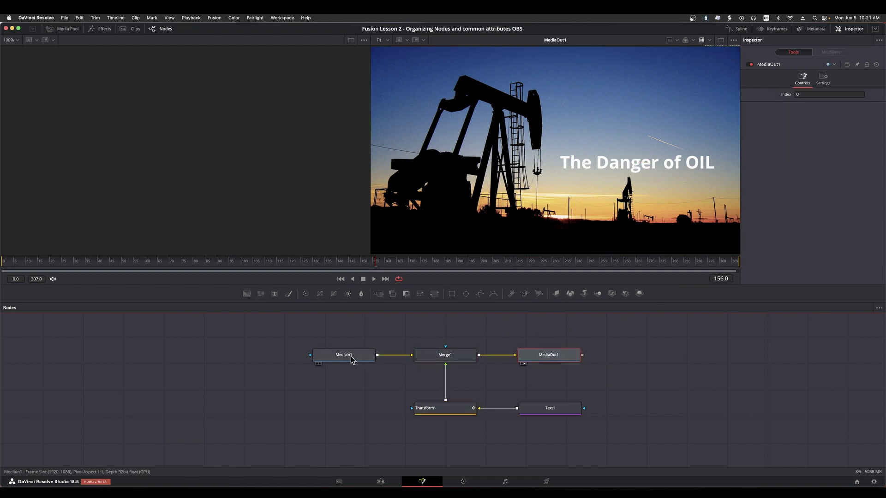
left_click(350, 355)
left_click(462, 410)
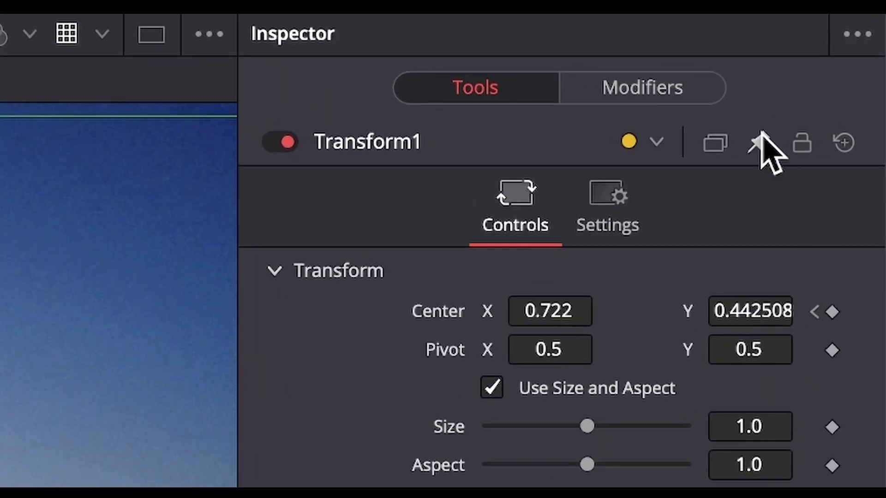
left_click(760, 138)
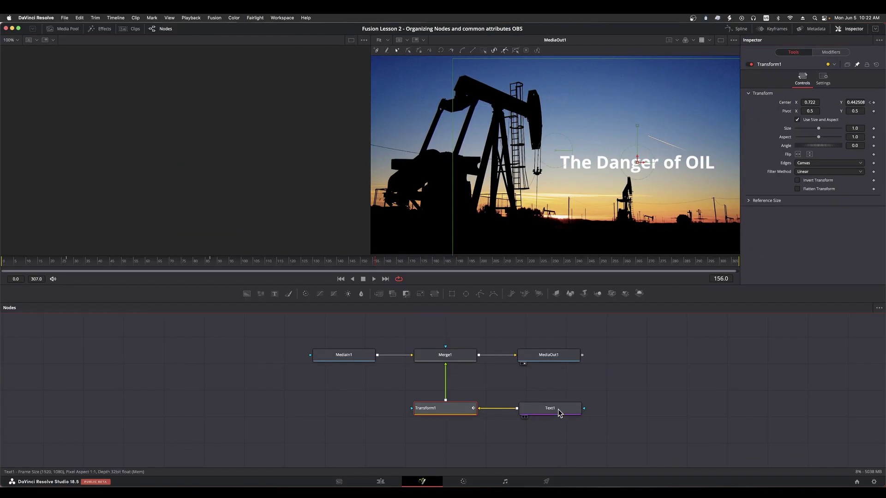
Check Text1, MediaOut1 and Merge1 beside pinned Transform1, then unpin Transform1
left_click(558, 409)
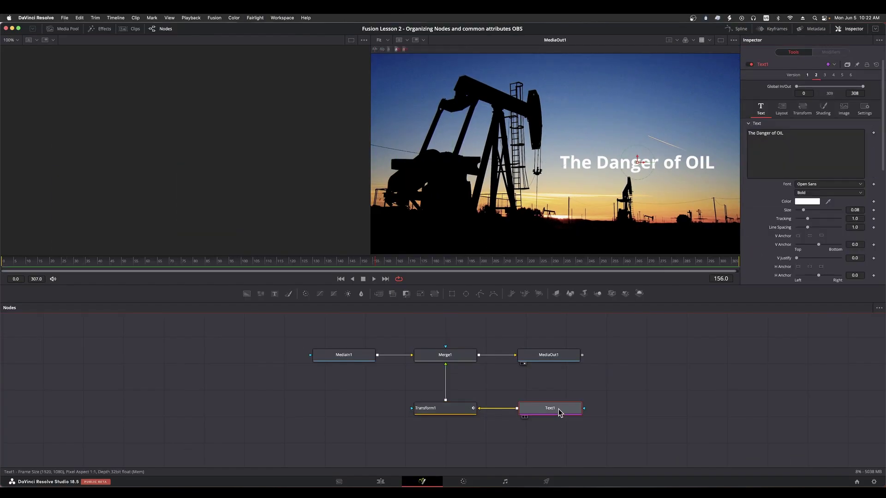
scroll(767, 209, "down", 10)
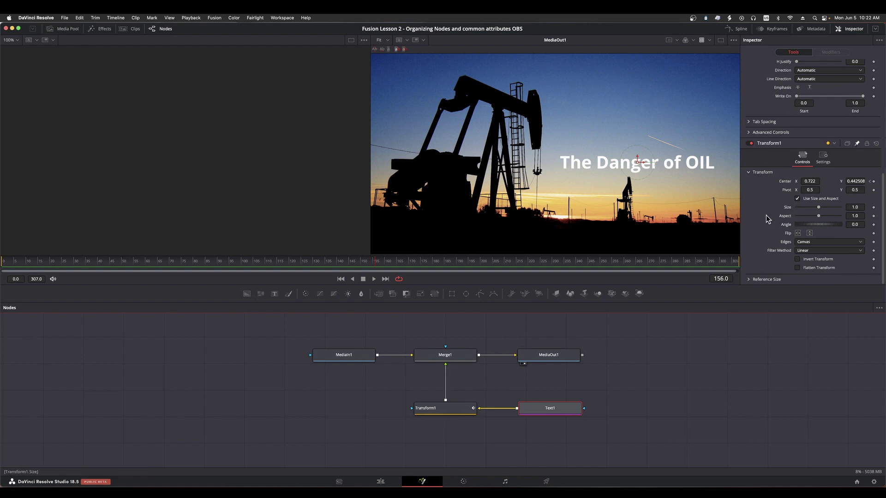
left_click(557, 356)
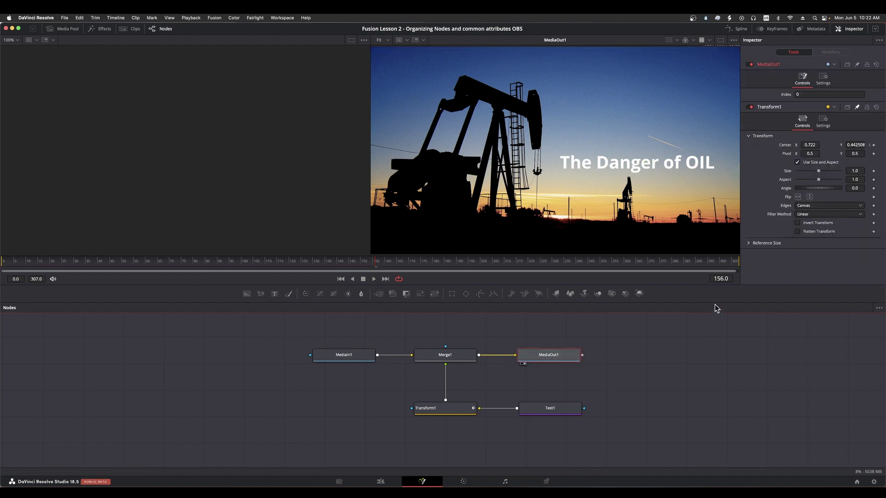
left_click(461, 354)
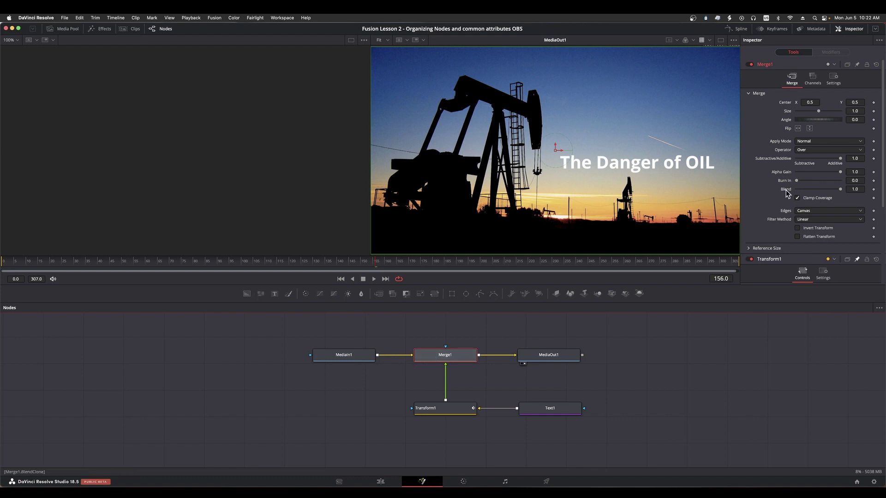
left_click(443, 408)
left_click(855, 67)
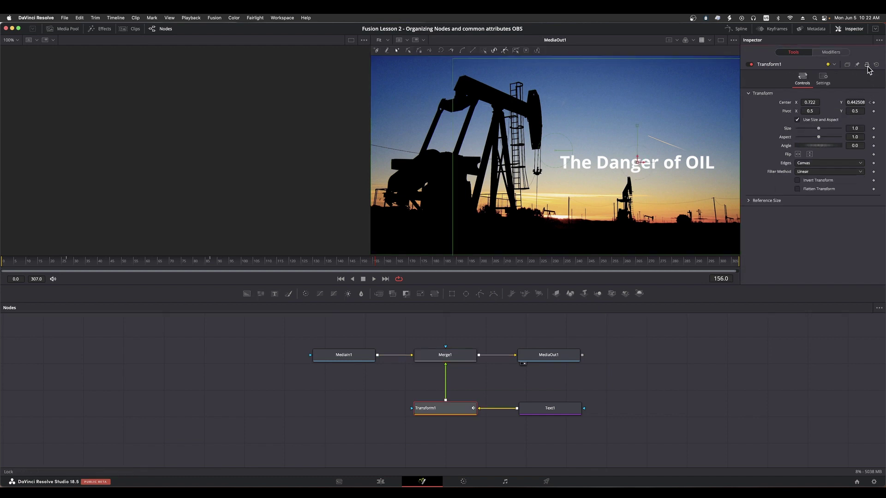
Restore 'The Power of OIL' version, test the locked Text, Size and Tracking fields, then unlock
left_click(566, 409)
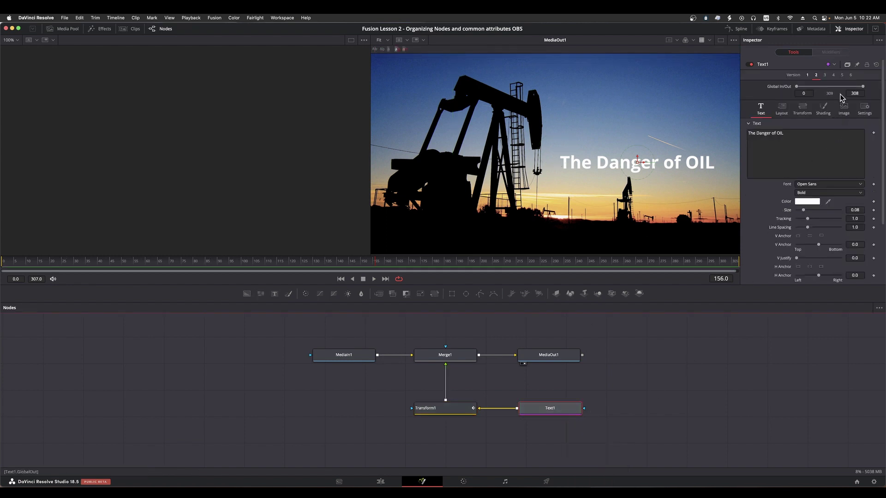
left_click(807, 74)
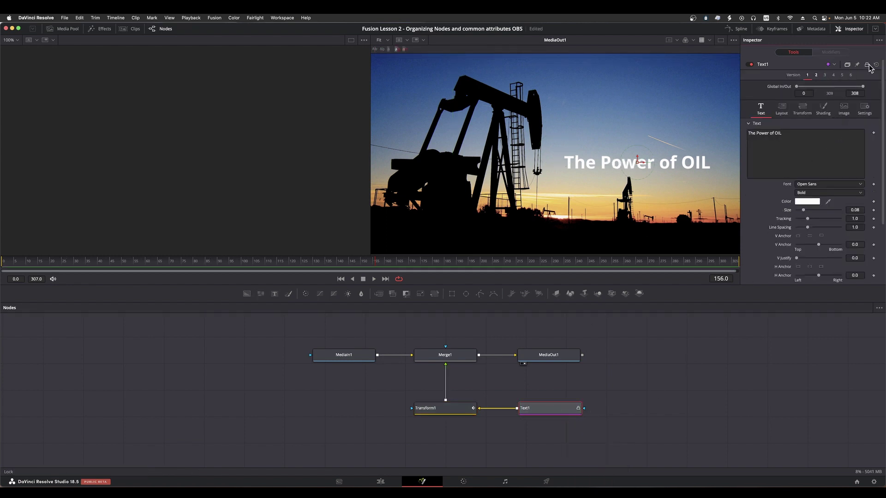
left_click(793, 131)
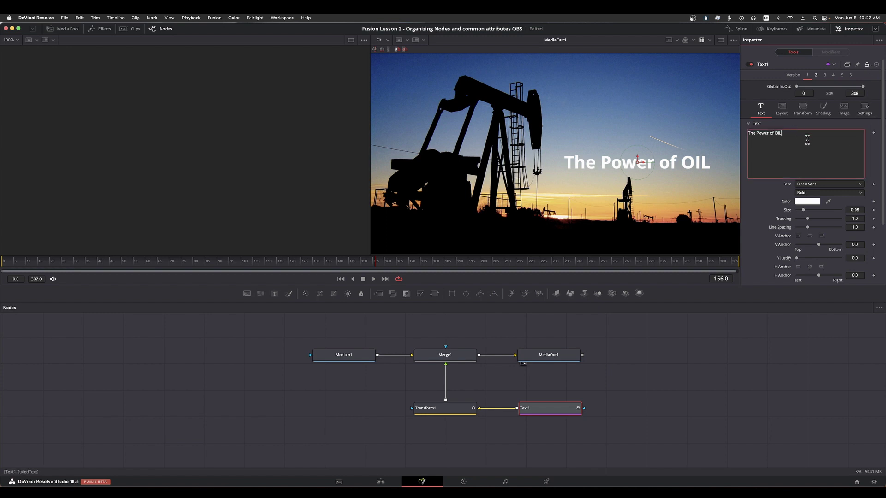
left_click(856, 210)
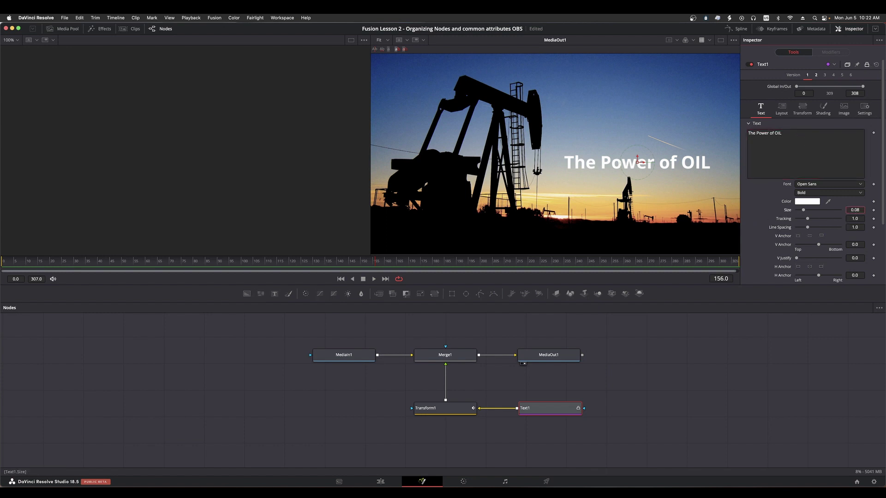
left_click(854, 219)
left_click(867, 65)
Drag Text1's Size to 0.0818, then undo a trial reset with Cmd+Z
left_click_drag(856, 212, 860, 212)
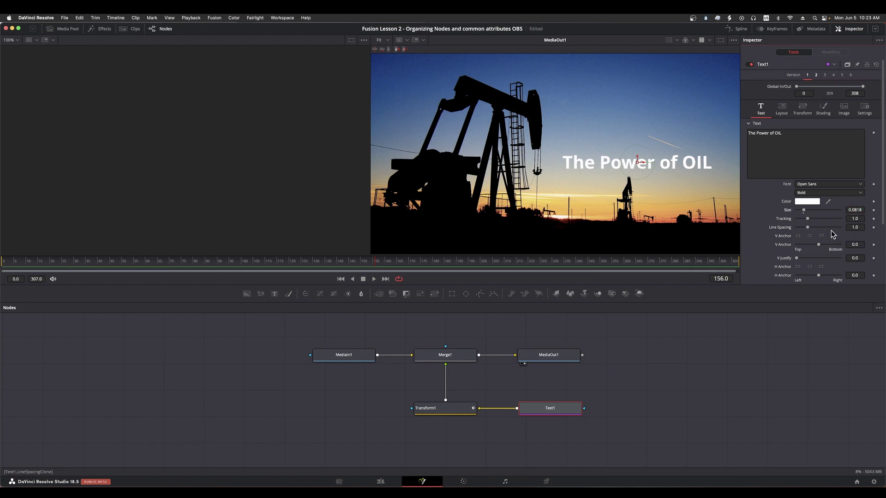
left_click(876, 66)
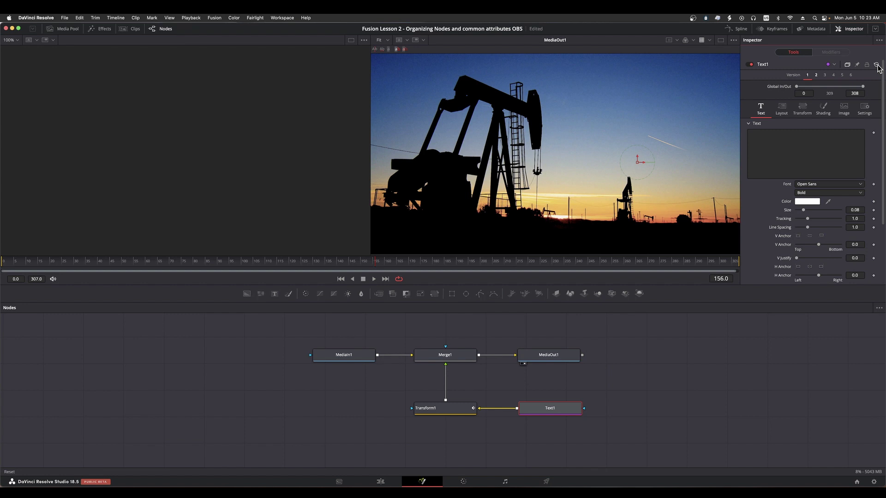
key("super+z")
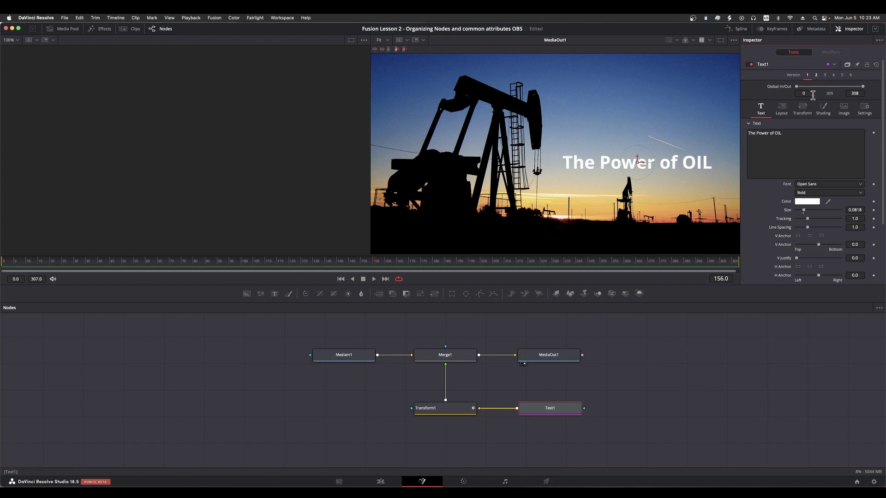
Reset Text1's version 2 to defaults, then return to version 1
left_click(816, 76)
left_click(877, 66)
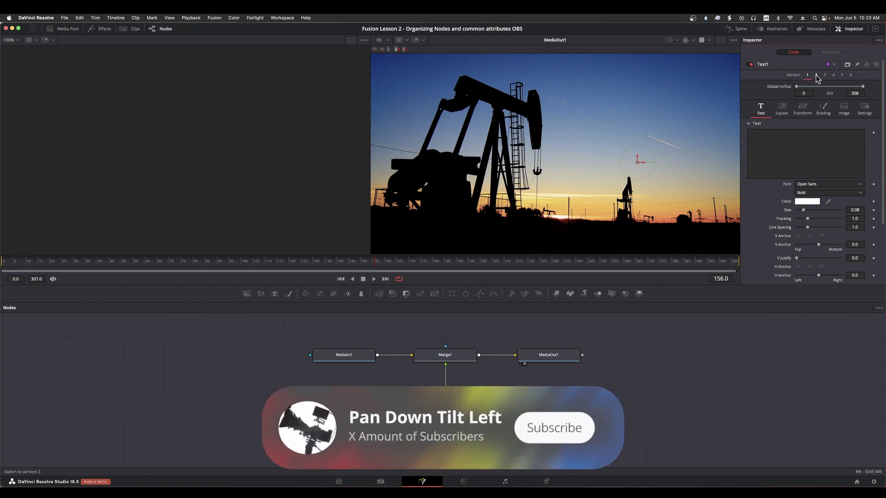
left_click(807, 76)
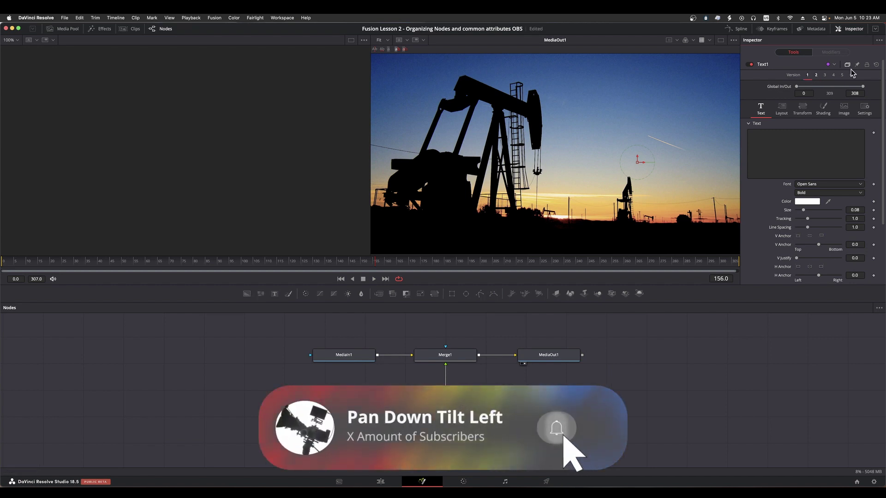